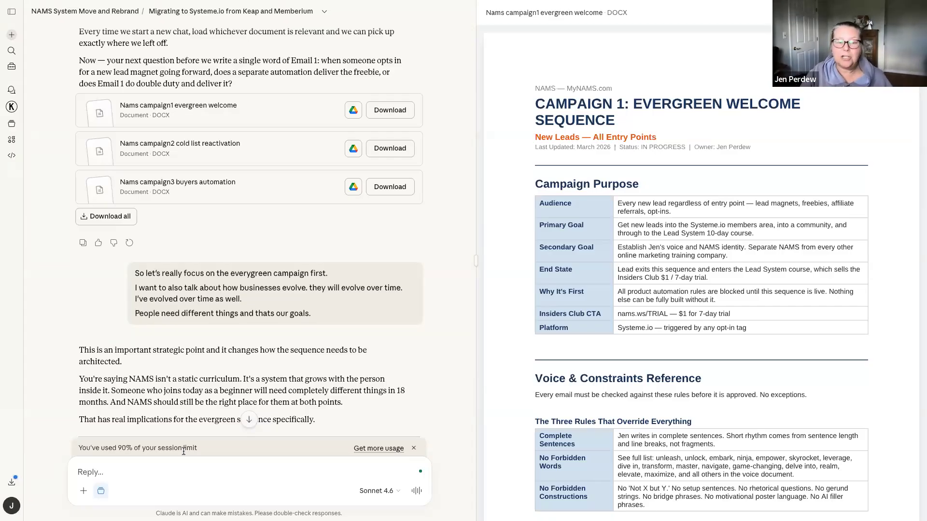
Check which Google Drive documents are available to attach to the chat, without attaching any
{"action": "mouse_move", "coordinate": [57, 4]}
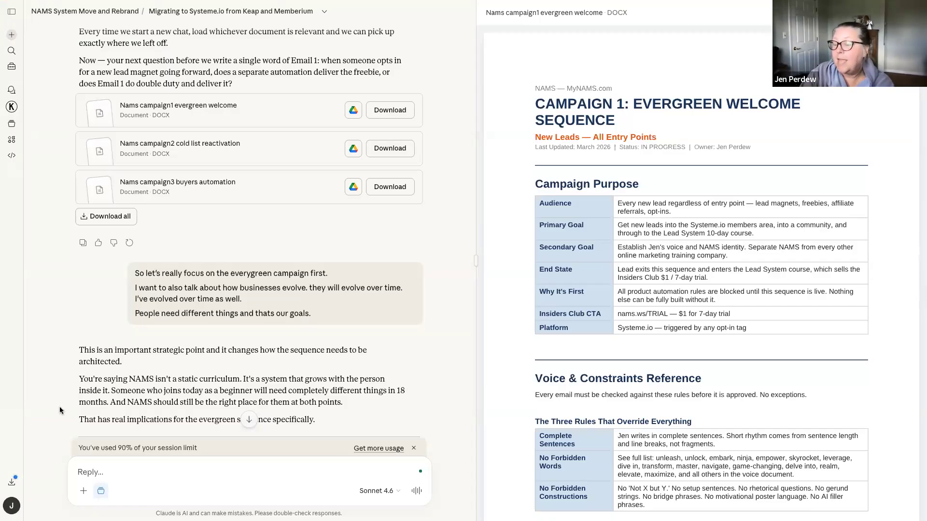
{"action": "left_click", "coordinate": [83, 492]}
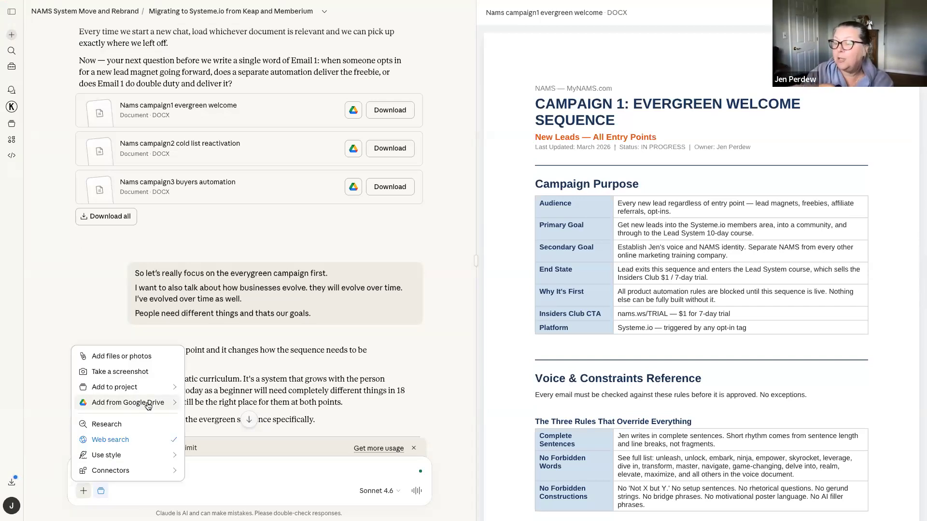
{"action": "mouse_move", "coordinate": [149, 406]}
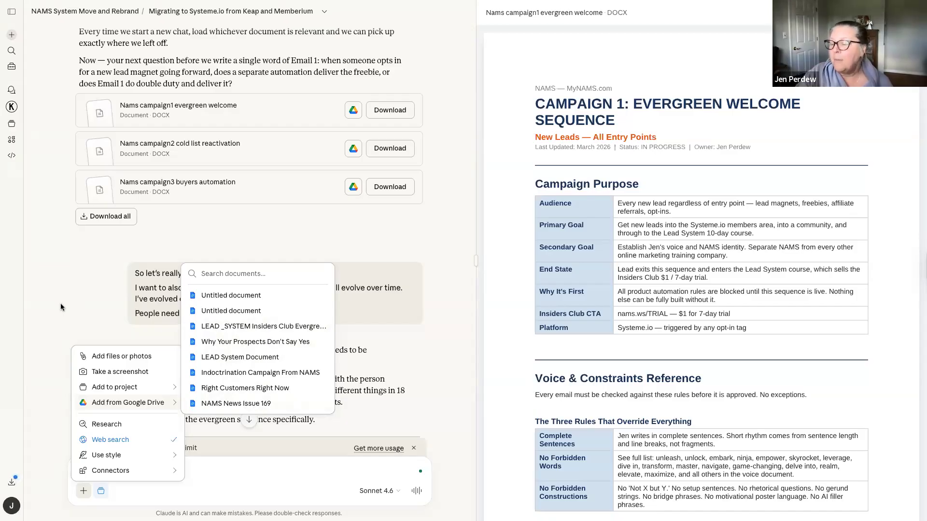
{"action": "key", "text": "Escape"}
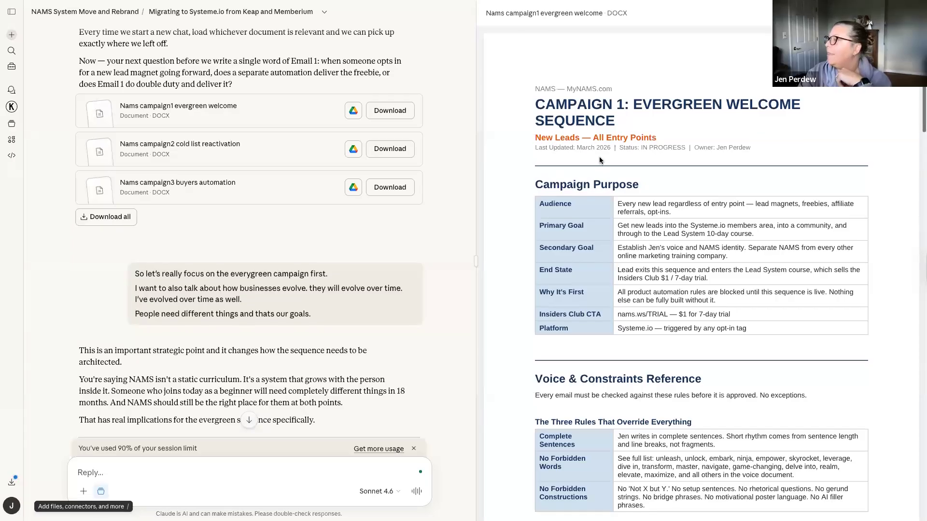
Review the campaign purpose, voice and constraints rules, benchmark emails, story sources and community links in the evergreen welcome document
{"action": "scroll", "coordinate": [534, 200], "scroll_direction": "down", "scroll_amount": 3}
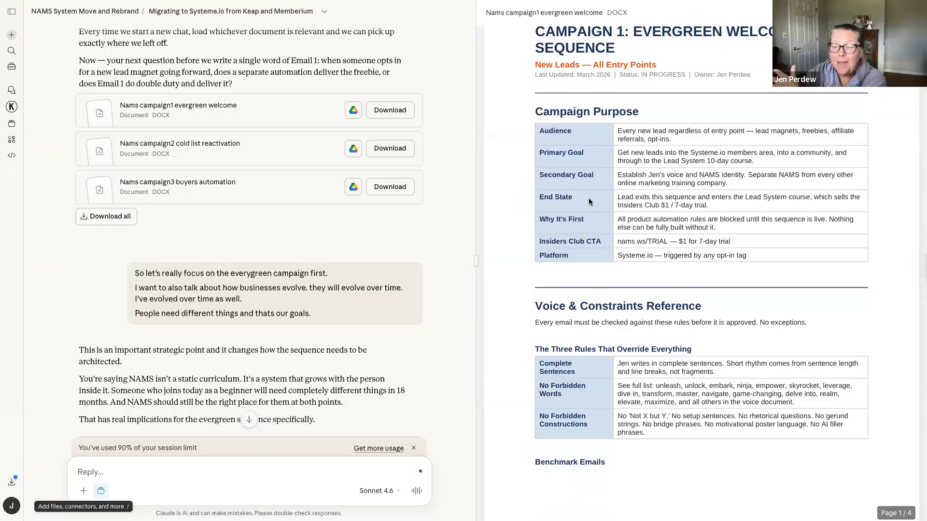
{"action": "scroll", "coordinate": [589, 202], "scroll_direction": "down", "scroll_amount": 1}
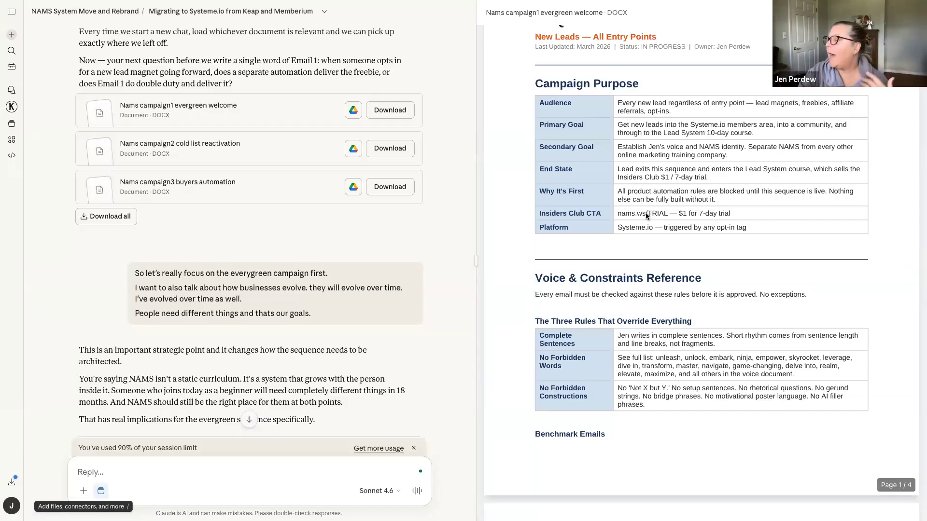
{"action": "scroll", "coordinate": [559, 330], "scroll_direction": "down", "scroll_amount": 2}
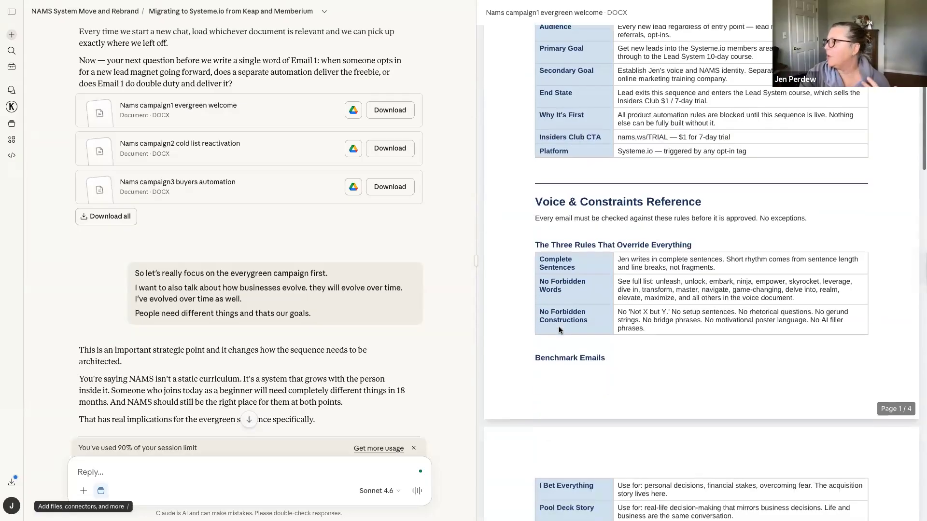
{"action": "scroll", "coordinate": [559, 330], "scroll_direction": "down", "scroll_amount": 1}
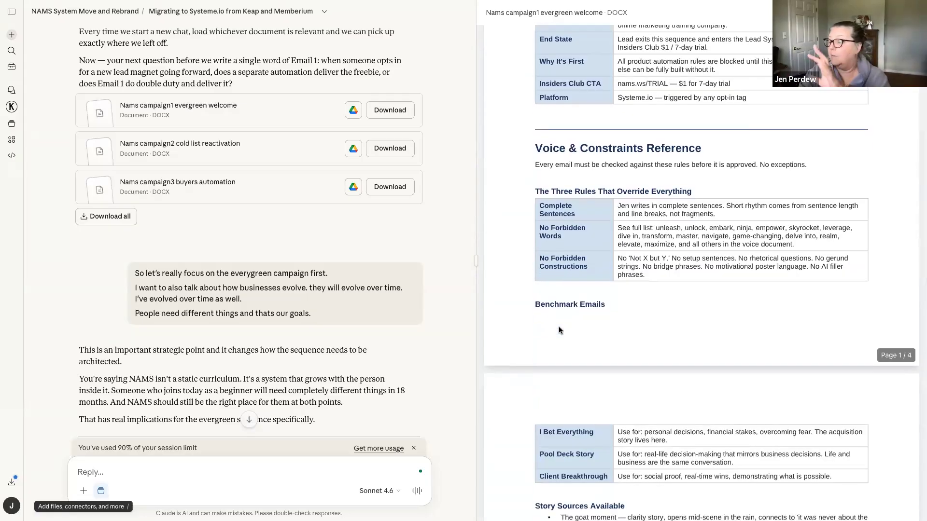
{"action": "scroll", "coordinate": [558, 325], "scroll_direction": "down", "scroll_amount": 4}
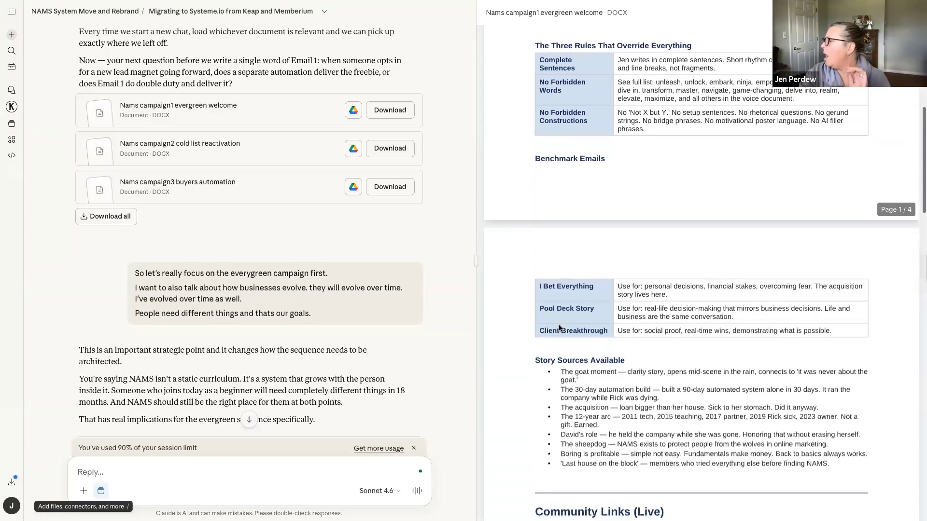
{"action": "scroll", "coordinate": [559, 327], "scroll_direction": "down", "scroll_amount": 1}
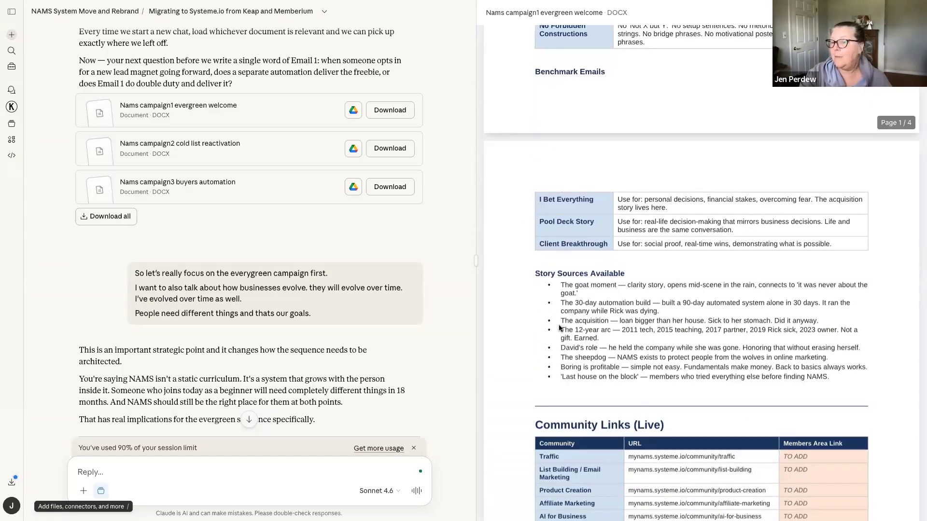
{"action": "scroll", "coordinate": [560, 328], "scroll_direction": "down", "scroll_amount": 2}
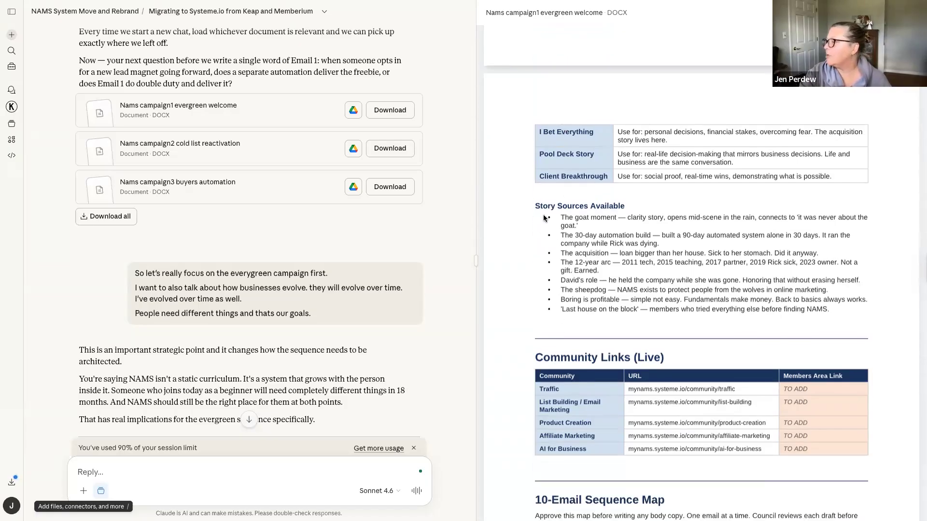
{"action": "scroll", "coordinate": [528, 267], "scroll_direction": "down", "scroll_amount": 1}
{"action": "scroll", "coordinate": [527, 267], "scroll_direction": "down", "scroll_amount": 5}
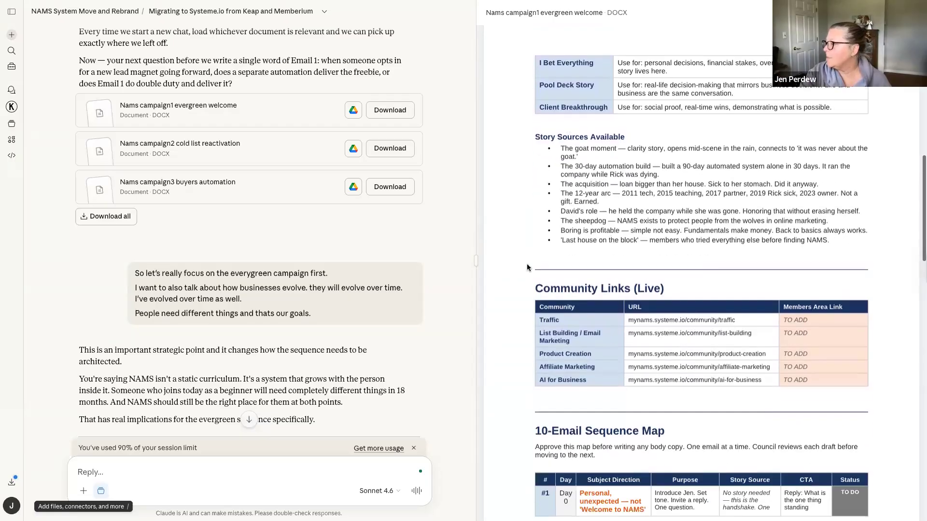
Read through the 10-Email Sequence Map in the evergreen welcome document, from email #1 to email #10
{"action": "scroll", "coordinate": [527, 267], "scroll_direction": "down", "scroll_amount": 1}
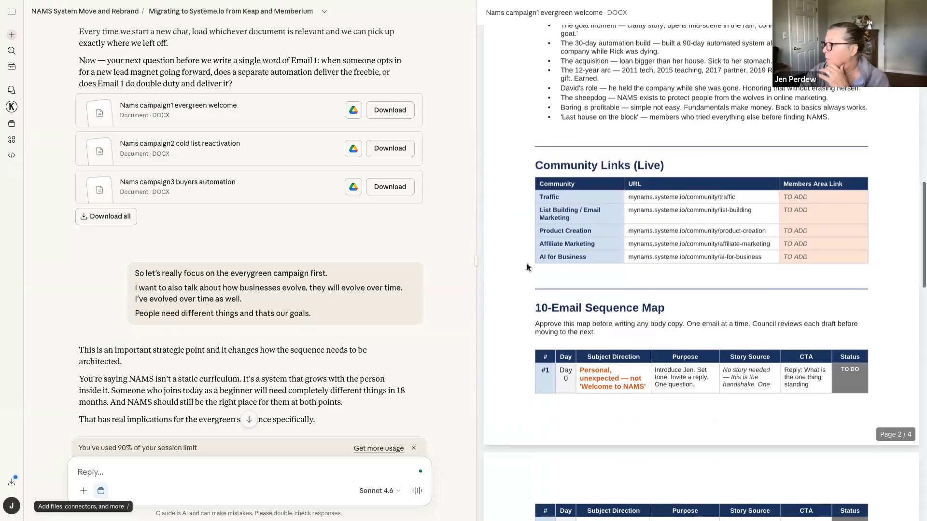
{"action": "scroll", "coordinate": [527, 268], "scroll_direction": "down", "scroll_amount": 4}
{"action": "scroll", "coordinate": [528, 267], "scroll_direction": "down", "scroll_amount": 5}
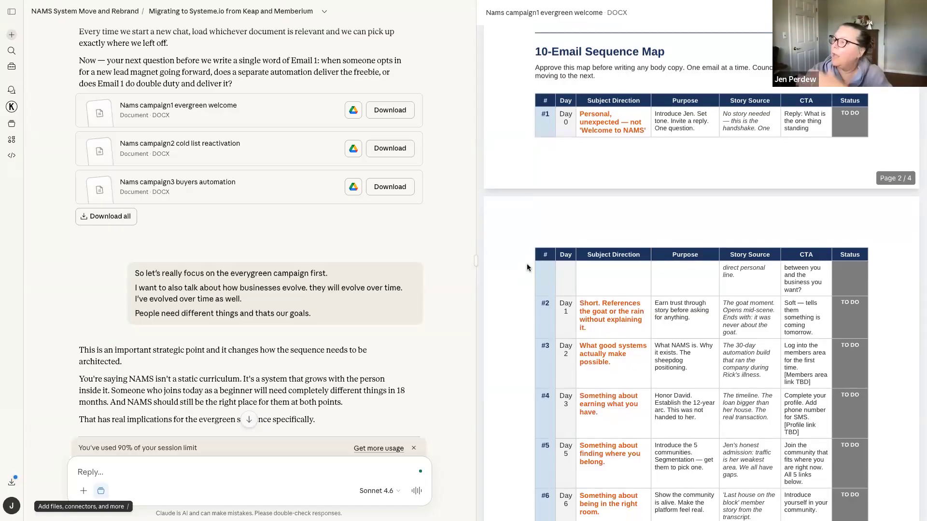
{"action": "scroll", "coordinate": [526, 264], "scroll_direction": "down", "scroll_amount": 1}
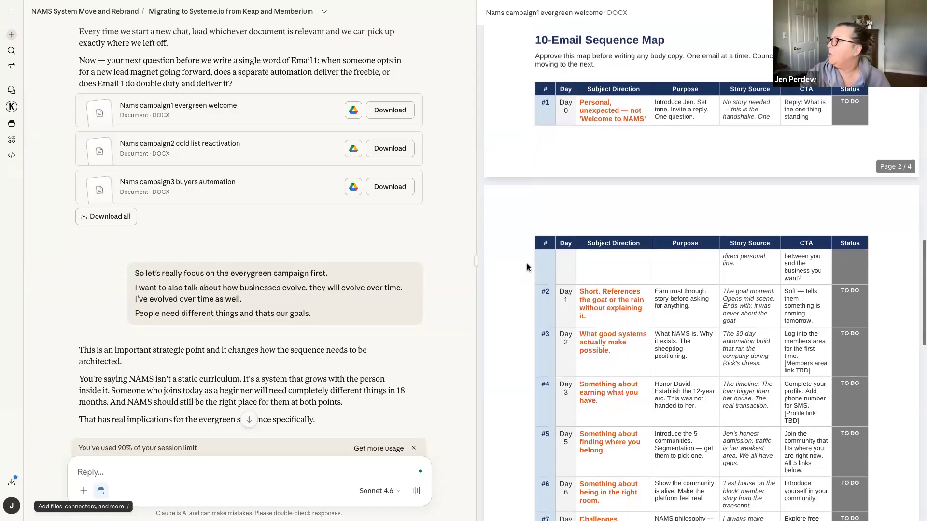
{"action": "scroll", "coordinate": [527, 264], "scroll_direction": "down", "scroll_amount": 3}
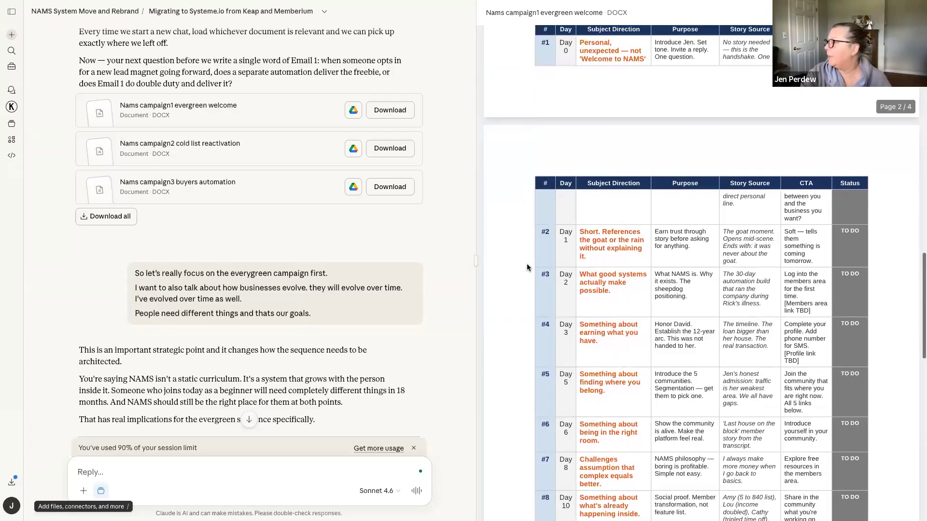
{"action": "scroll", "coordinate": [528, 267], "scroll_direction": "down", "scroll_amount": 2}
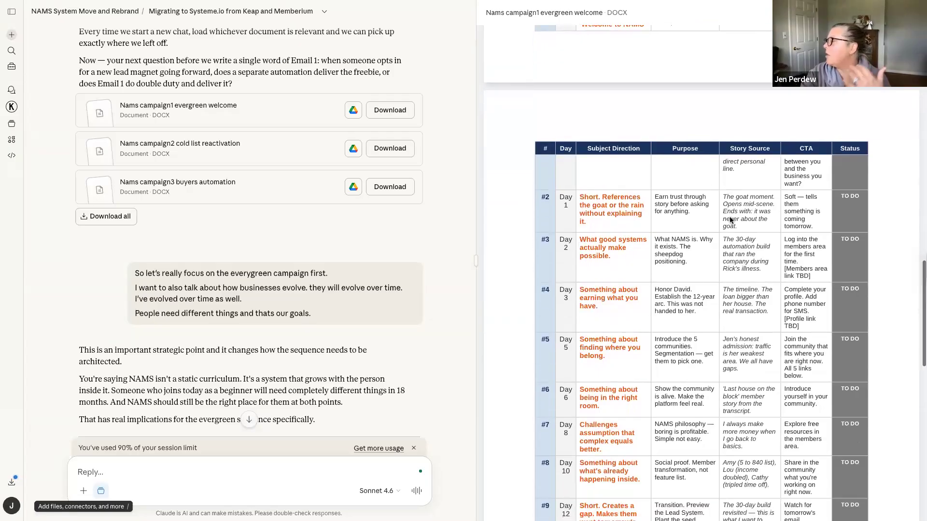
{"action": "scroll", "coordinate": [730, 220], "scroll_direction": "down", "scroll_amount": 2}
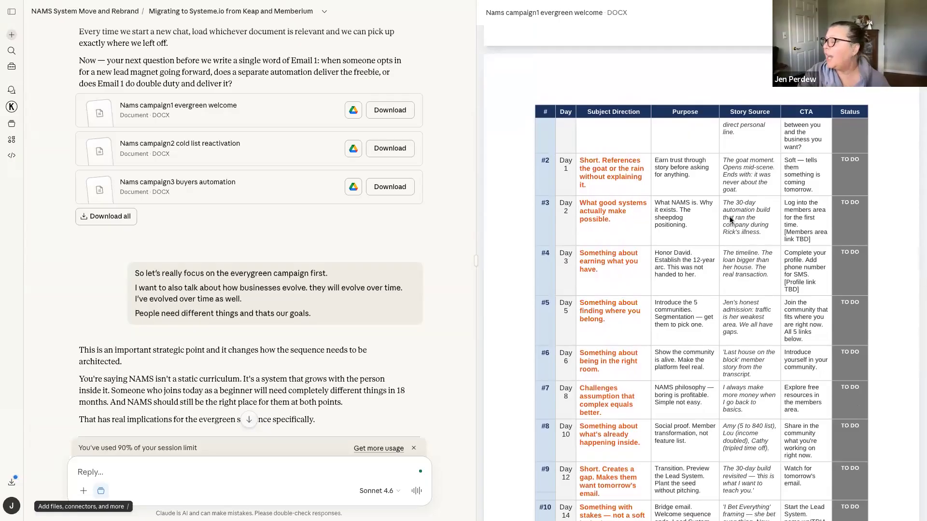
{"action": "scroll", "coordinate": [730, 220], "scroll_direction": "down", "scroll_amount": 8}
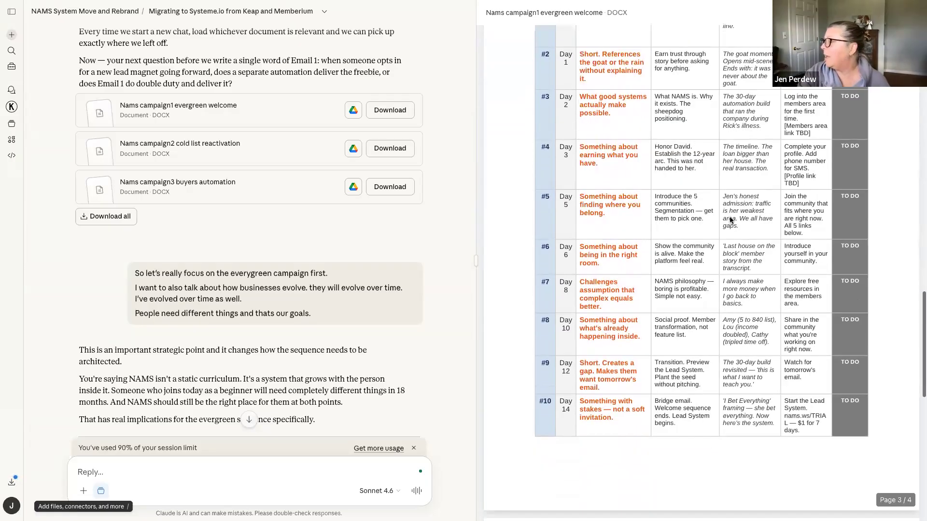
Examine the Open Questions / Decisions Needed and Progress Tracker tables at the end of the campaign document
{"action": "scroll", "coordinate": [730, 220], "scroll_direction": "down", "scroll_amount": 17}
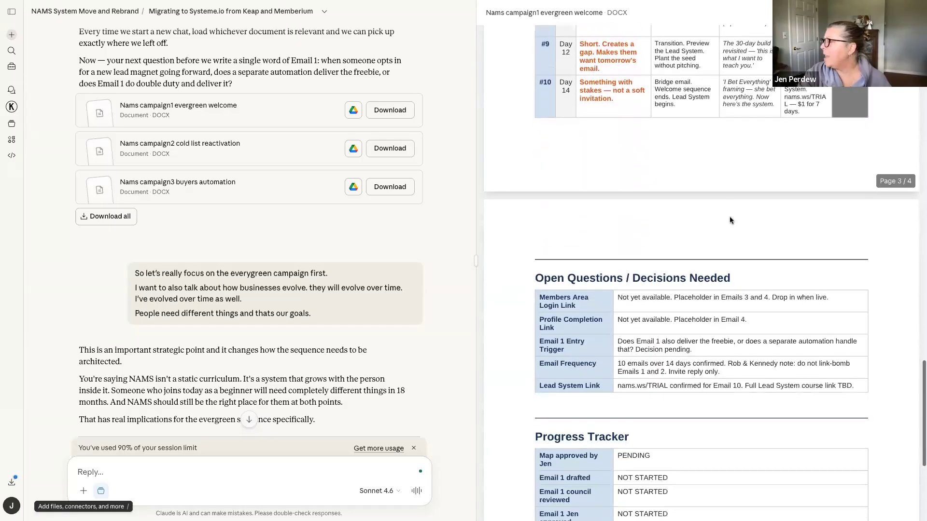
{"action": "scroll", "coordinate": [730, 219], "scroll_direction": "down", "scroll_amount": 3}
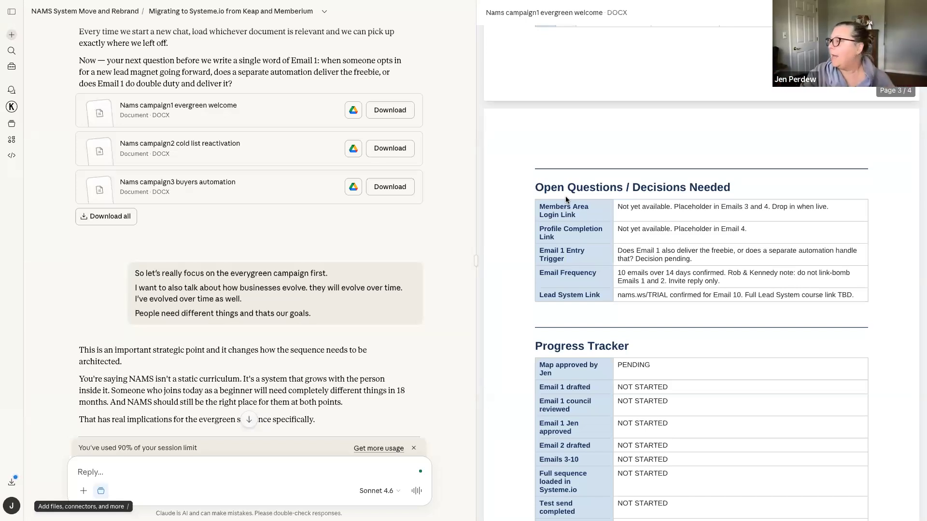
{"action": "scroll", "coordinate": [566, 199], "scroll_direction": "down", "scroll_amount": 1}
{"action": "scroll", "coordinate": [566, 199], "scroll_direction": "down", "scroll_amount": 1}
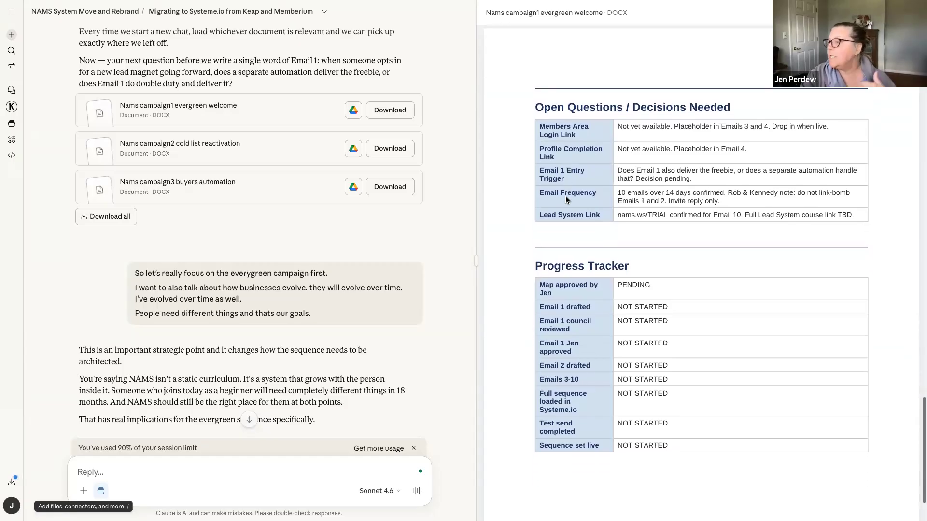
{"action": "scroll", "coordinate": [566, 199], "scroll_direction": "down", "scroll_amount": 1}
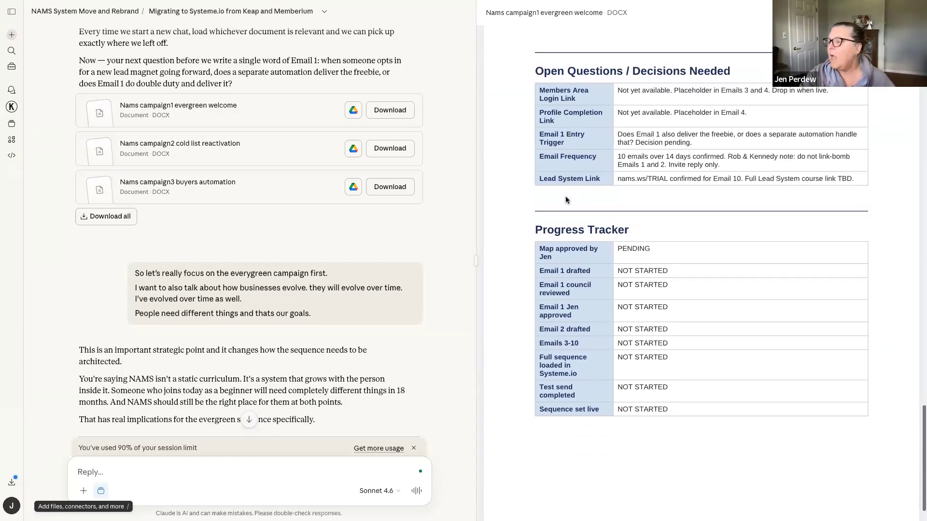
{"action": "scroll", "coordinate": [566, 199], "scroll_direction": "up", "scroll_amount": 1}
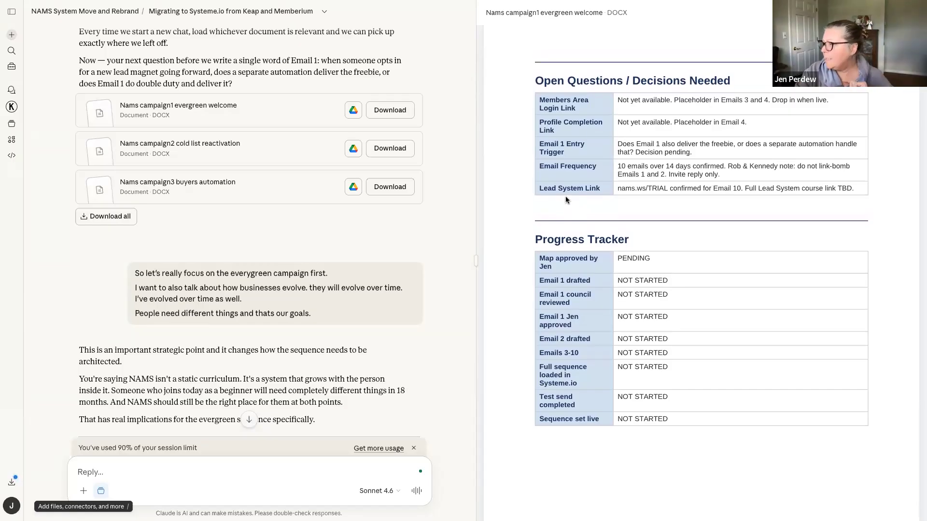
Return to the start of the campaign document and go over it again as far as the 10-Email Sequence Map
{"action": "scroll", "coordinate": [566, 200], "scroll_direction": "up", "scroll_amount": 5}
{"action": "scroll", "coordinate": [566, 200], "scroll_direction": "up", "scroll_amount": 10}
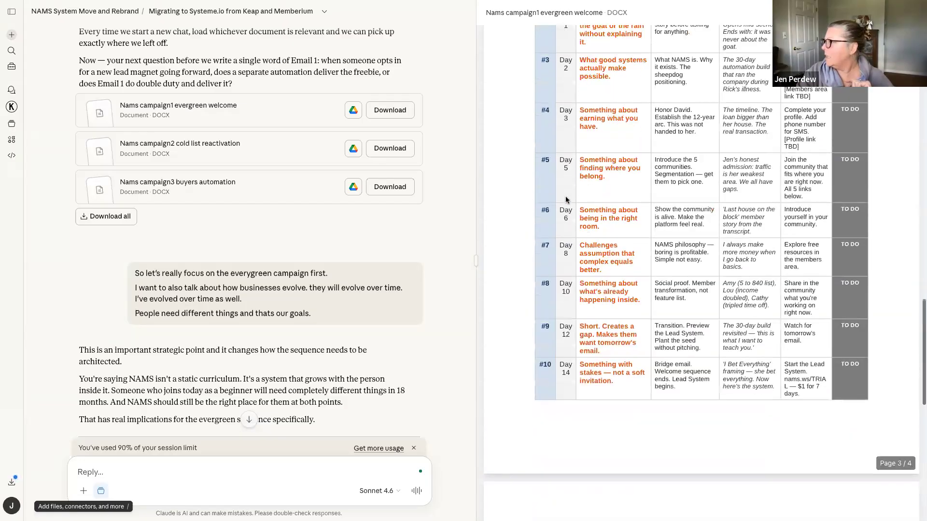
{"action": "scroll", "coordinate": [565, 199], "scroll_direction": "up", "scroll_amount": 6}
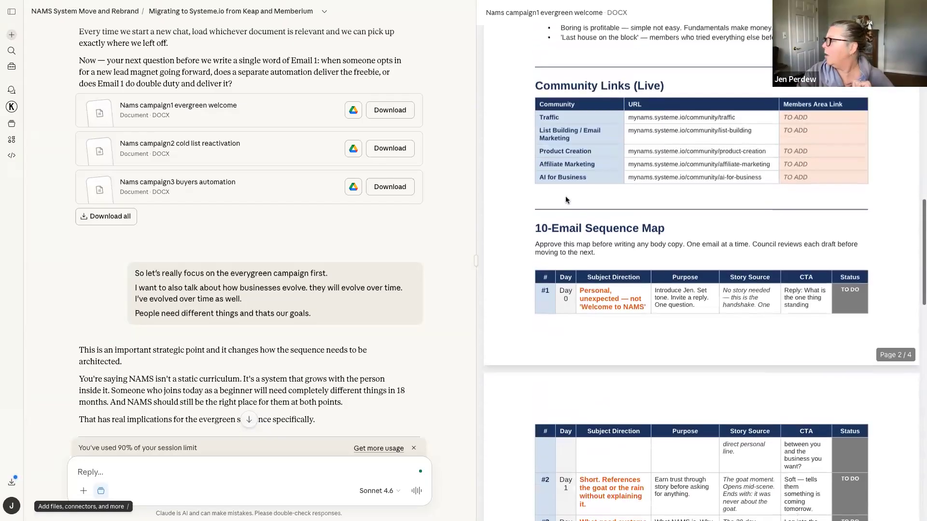
{"action": "scroll", "coordinate": [566, 198], "scroll_direction": "up", "scroll_amount": 4}
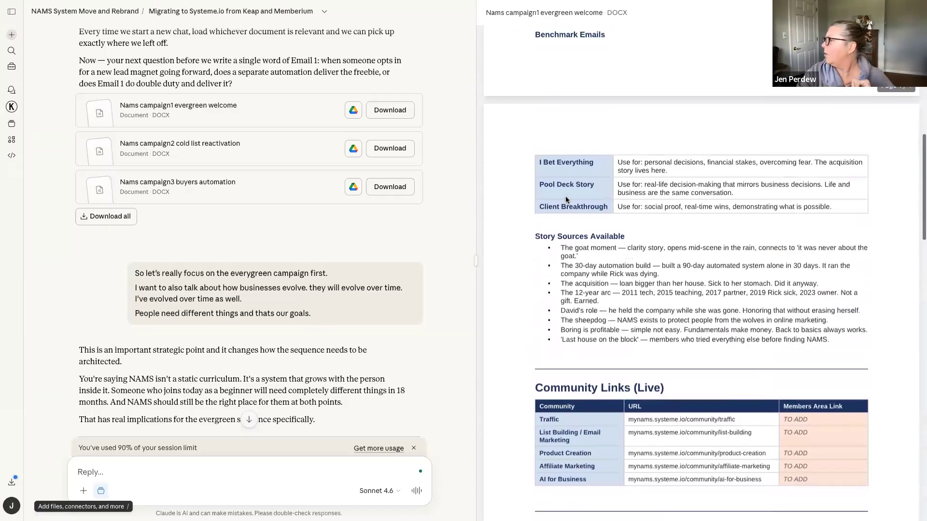
{"action": "scroll", "coordinate": [565, 200], "scroll_direction": "up", "scroll_amount": 4}
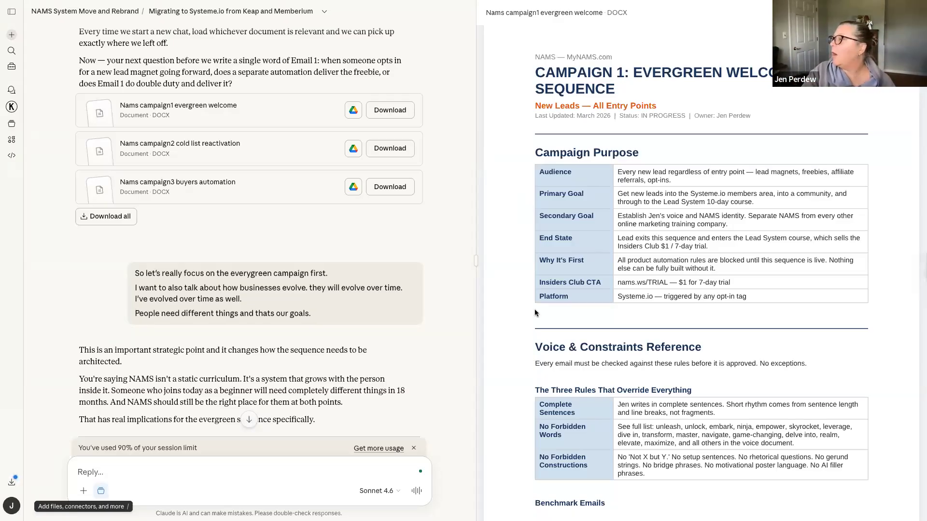
{"action": "scroll", "coordinate": [535, 313], "scroll_direction": "down", "scroll_amount": 6}
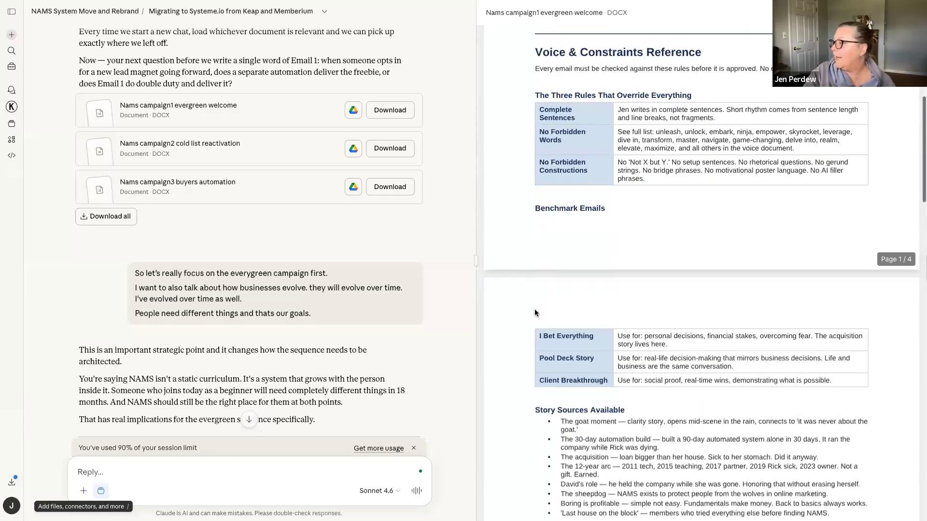
{"action": "scroll", "coordinate": [535, 313], "scroll_direction": "down", "scroll_amount": 9}
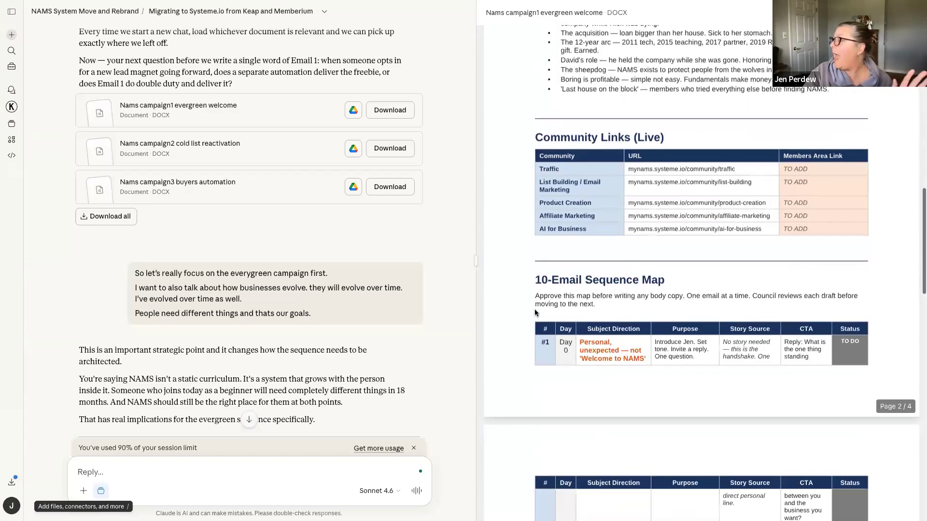
{"action": "scroll", "coordinate": [534, 309], "scroll_direction": "down", "scroll_amount": 3}
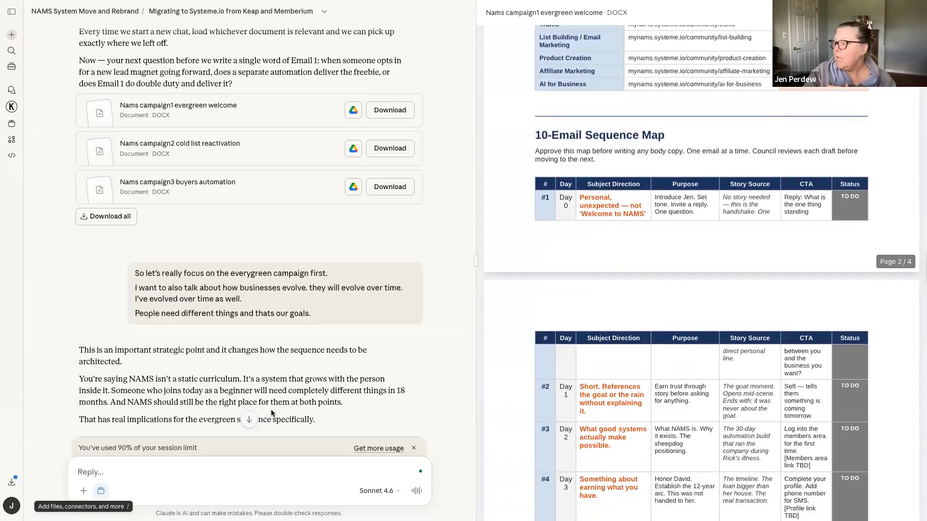
Open the finished document "Nams campaign1 evergreen welcome complete" from the later part of the chat
{"action": "left_click", "coordinate": [251, 424]}
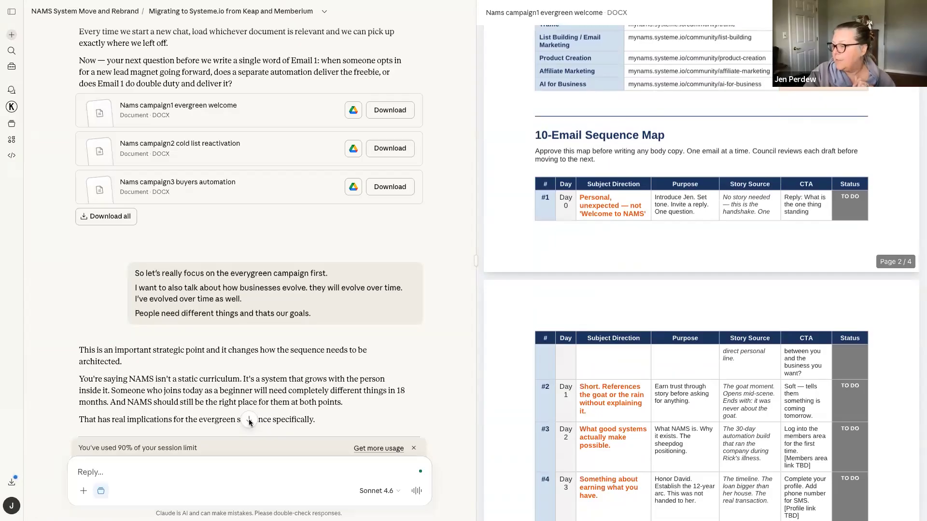
{"action": "scroll", "coordinate": [259, 271], "scroll_direction": "up", "scroll_amount": 6}
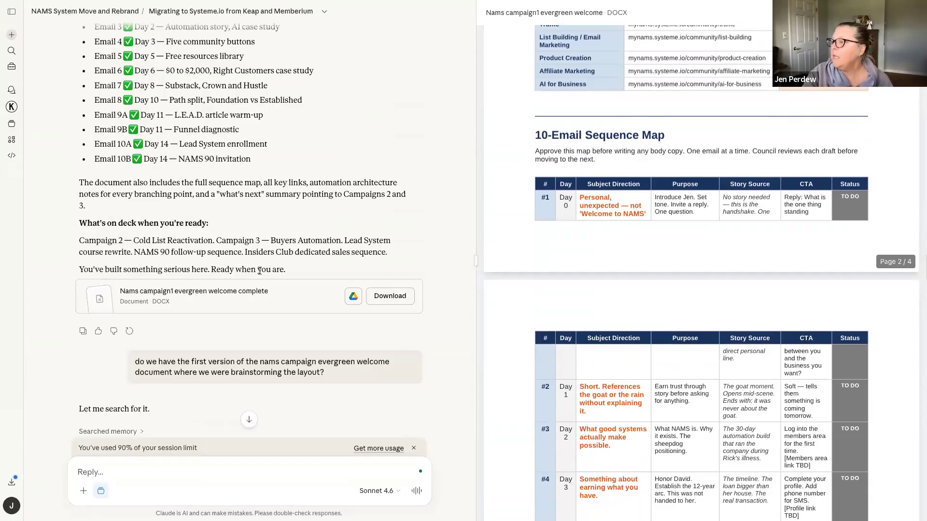
{"action": "scroll", "coordinate": [259, 271], "scroll_direction": "up", "scroll_amount": 1}
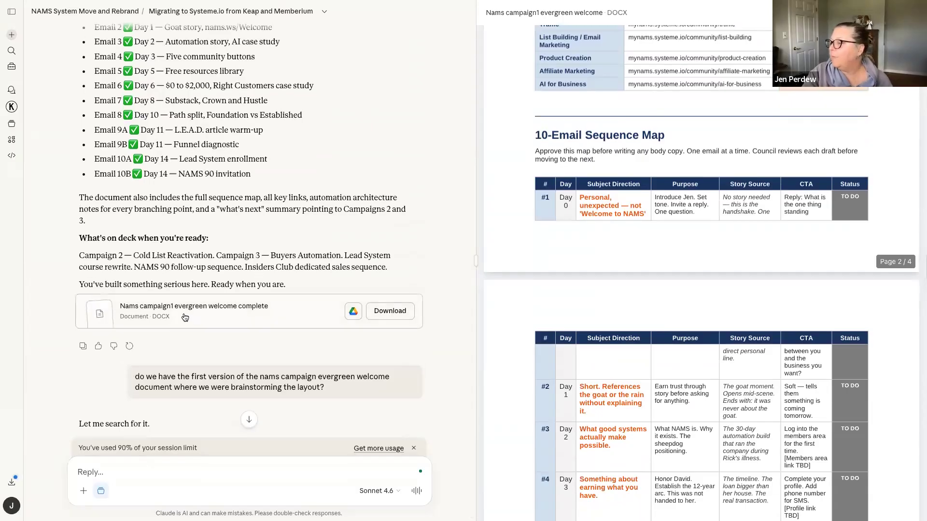
{"action": "left_click", "coordinate": [185, 317]}
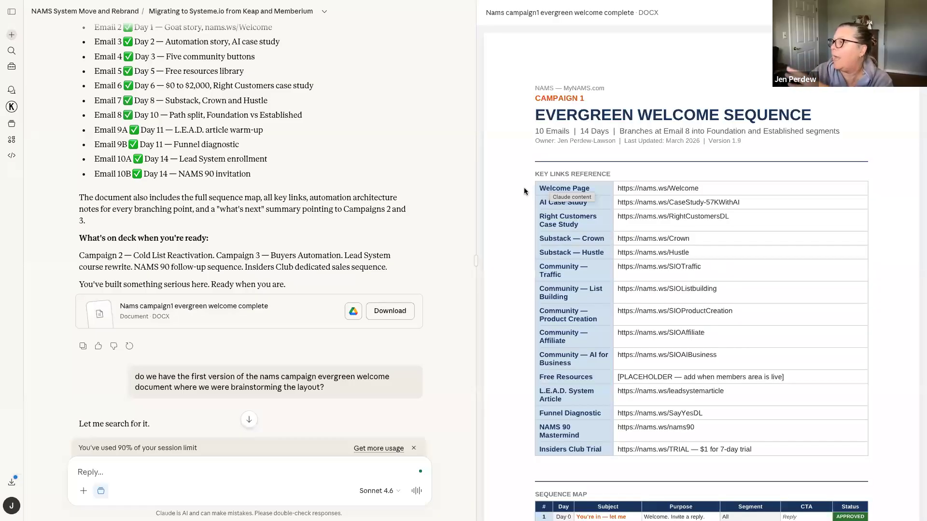
Read through the Key Links Reference table and the Sequence Map of the completed evergreen welcome document
{"action": "scroll", "coordinate": [522, 195], "scroll_direction": "down", "scroll_amount": 2}
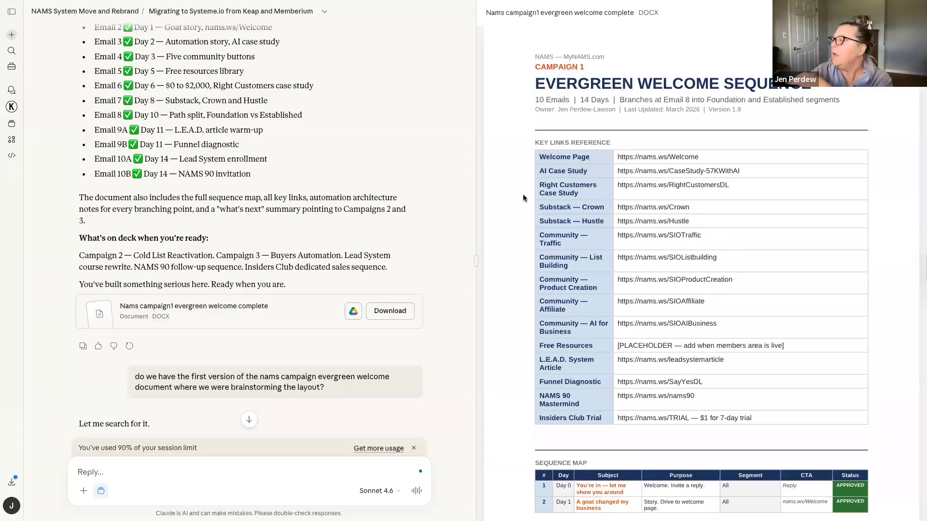
{"action": "scroll", "coordinate": [524, 198], "scroll_direction": "down", "scroll_amount": 4}
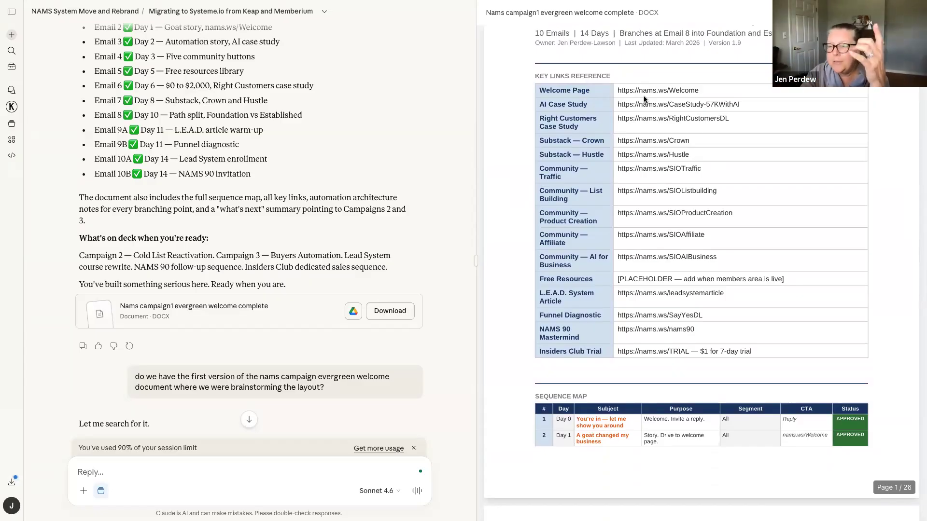
{"action": "scroll", "coordinate": [644, 99], "scroll_direction": "down", "scroll_amount": 1}
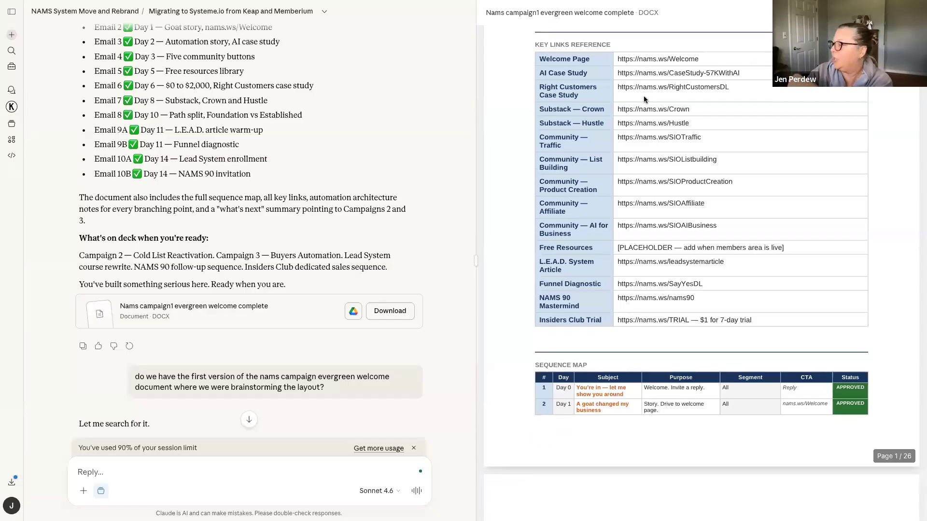
{"action": "scroll", "coordinate": [644, 99], "scroll_direction": "down", "scroll_amount": 9}
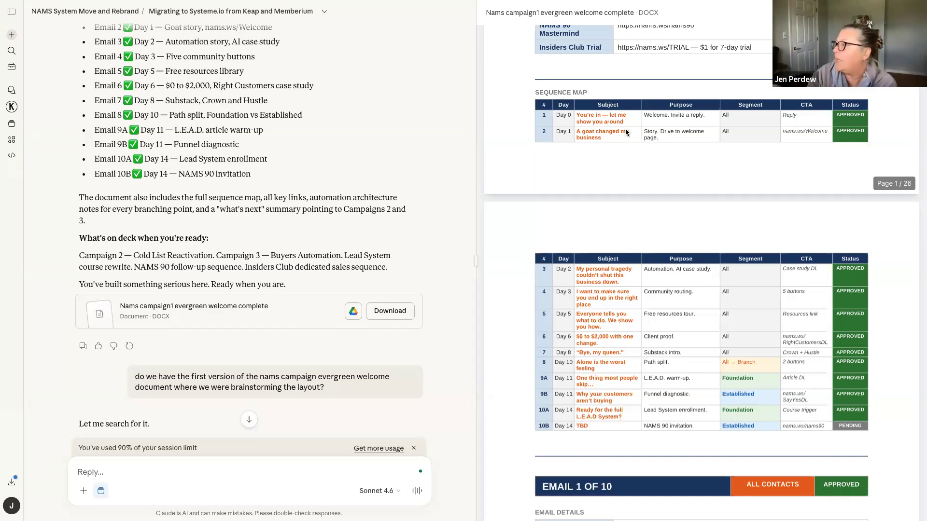
{"action": "scroll", "coordinate": [532, 233], "scroll_direction": "down", "scroll_amount": 1}
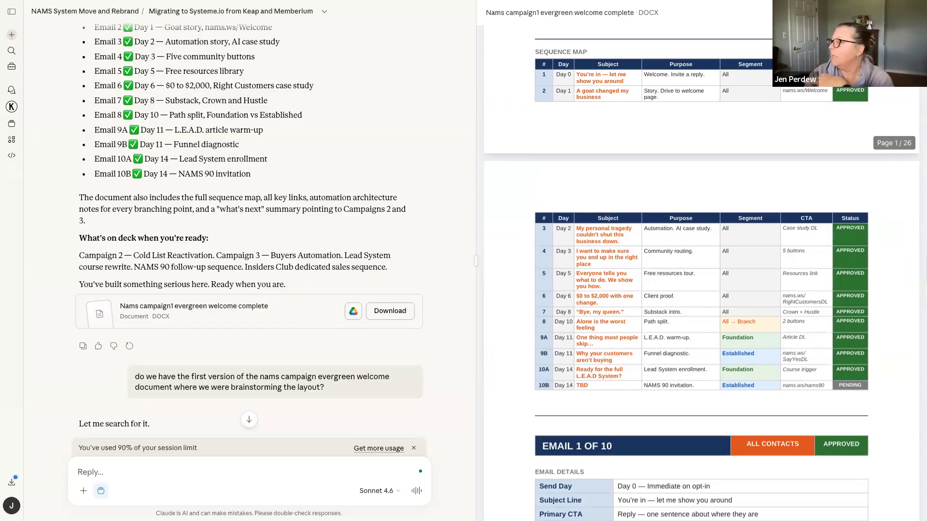
{"action": "scroll", "coordinate": [539, 151], "scroll_direction": "down", "scroll_amount": 1}
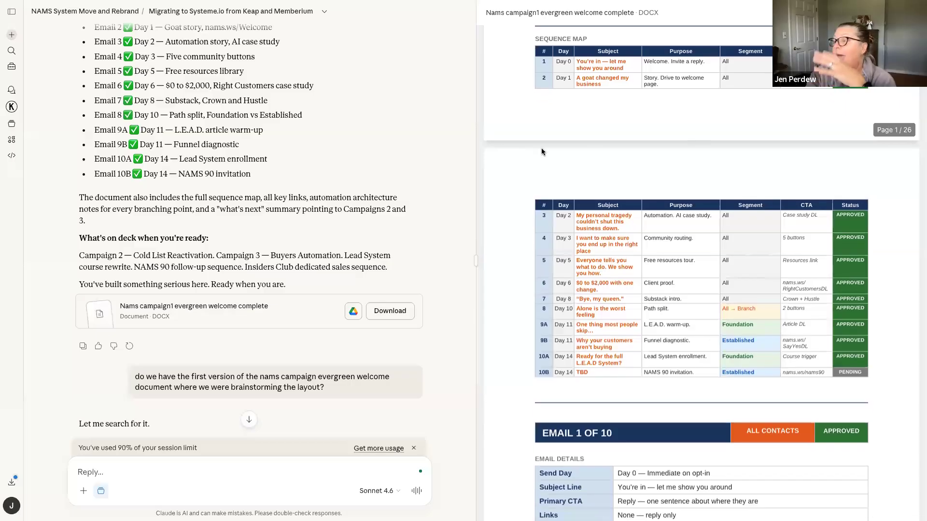
{"action": "scroll", "coordinate": [531, 142], "scroll_direction": "up", "scroll_amount": 3}
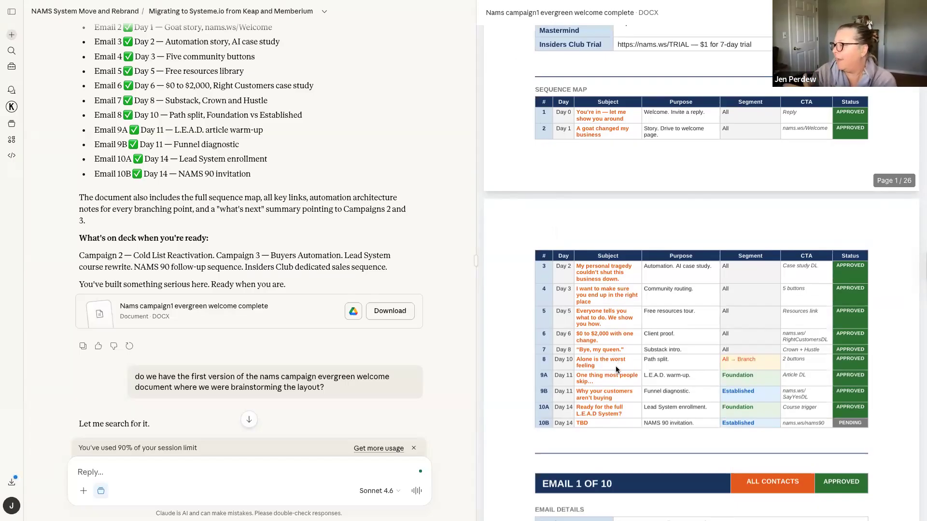
{"action": "scroll", "coordinate": [616, 366], "scroll_direction": "down", "scroll_amount": 3}
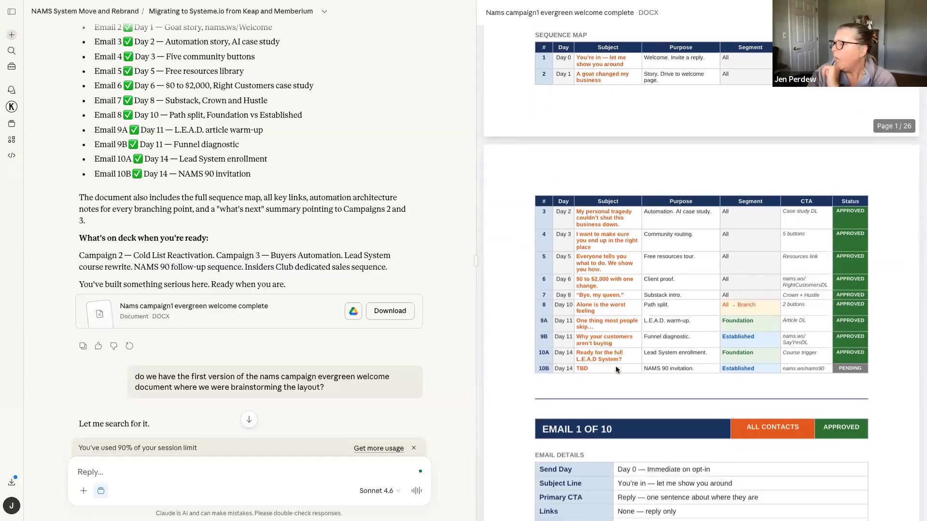
Read Email 1 of 10 in the completed document, from its email details through the body to the What Comes Next note
{"action": "scroll", "coordinate": [616, 369], "scroll_direction": "down", "scroll_amount": 3}
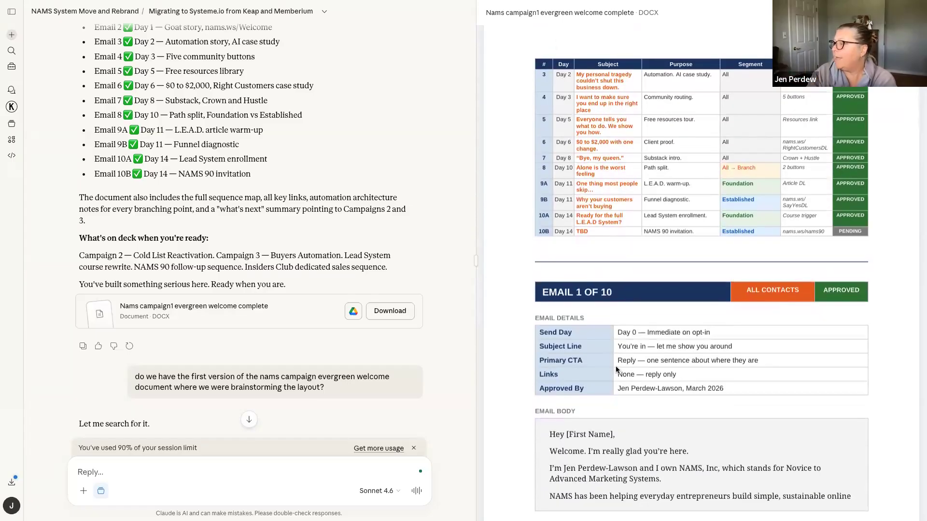
{"action": "scroll", "coordinate": [615, 366], "scroll_direction": "down", "scroll_amount": 3}
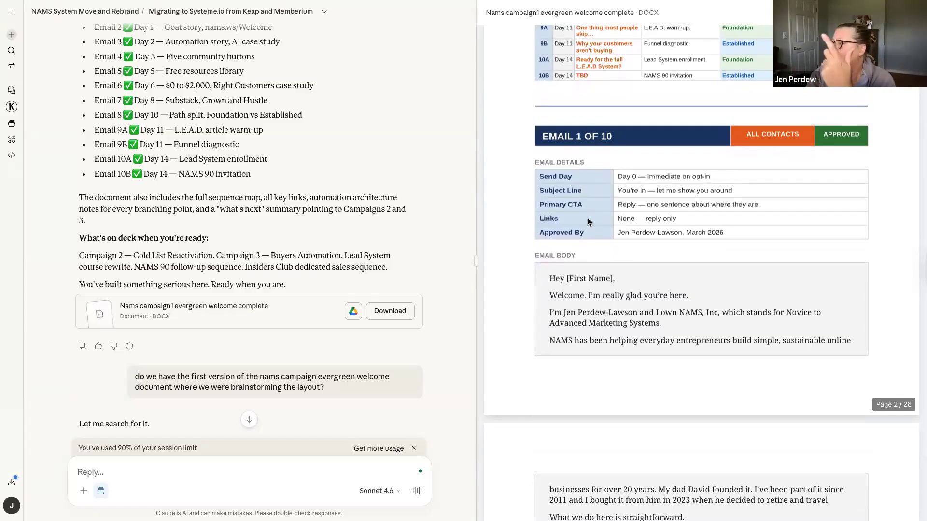
{"action": "scroll", "coordinate": [588, 224], "scroll_direction": "down", "scroll_amount": 1}
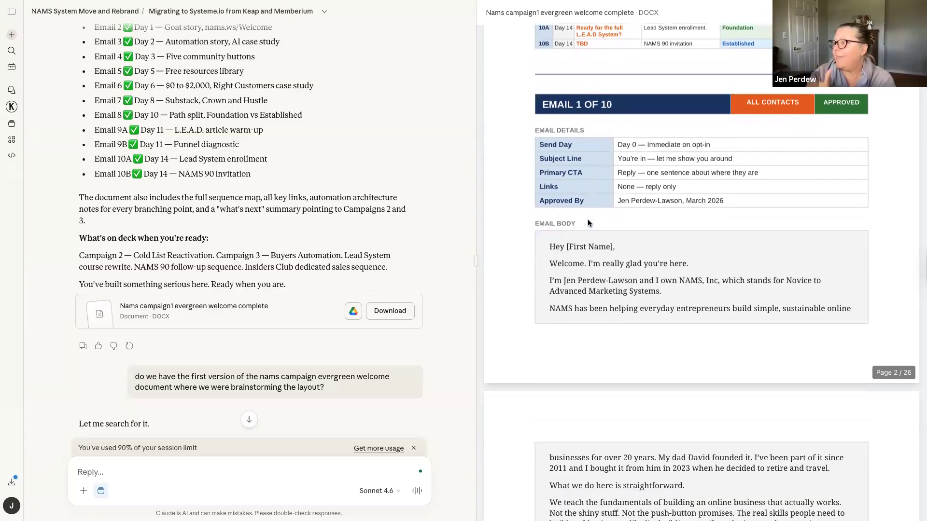
{"action": "scroll", "coordinate": [588, 224], "scroll_direction": "down", "scroll_amount": 7}
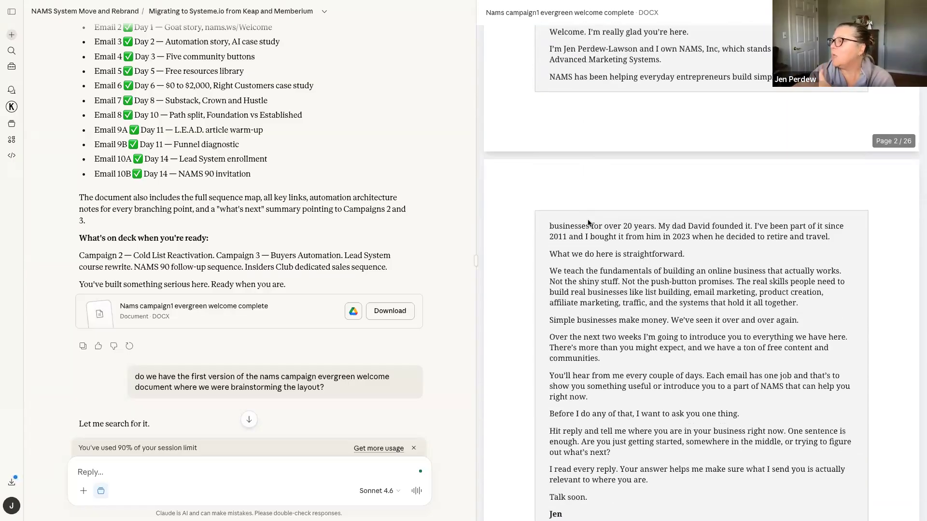
{"action": "scroll", "coordinate": [588, 223], "scroll_direction": "down", "scroll_amount": 1}
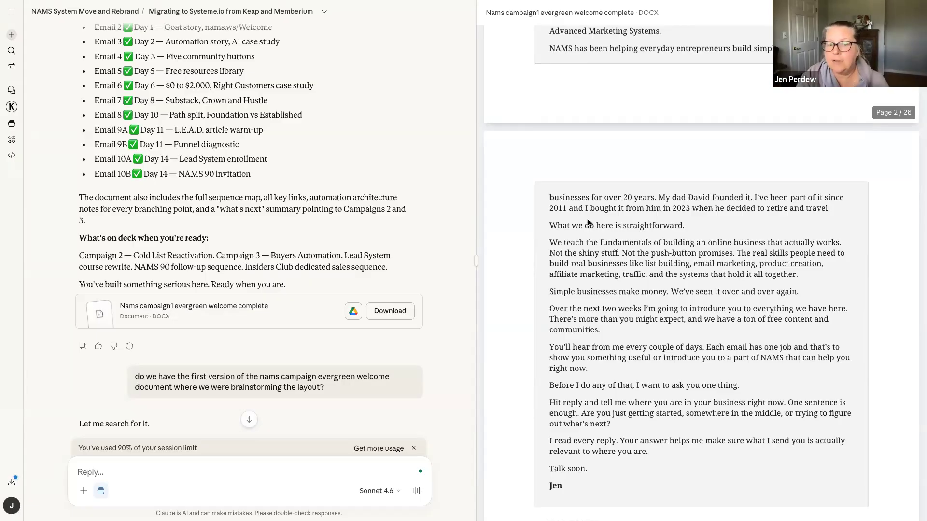
{"action": "scroll", "coordinate": [588, 223], "scroll_direction": "down", "scroll_amount": 1}
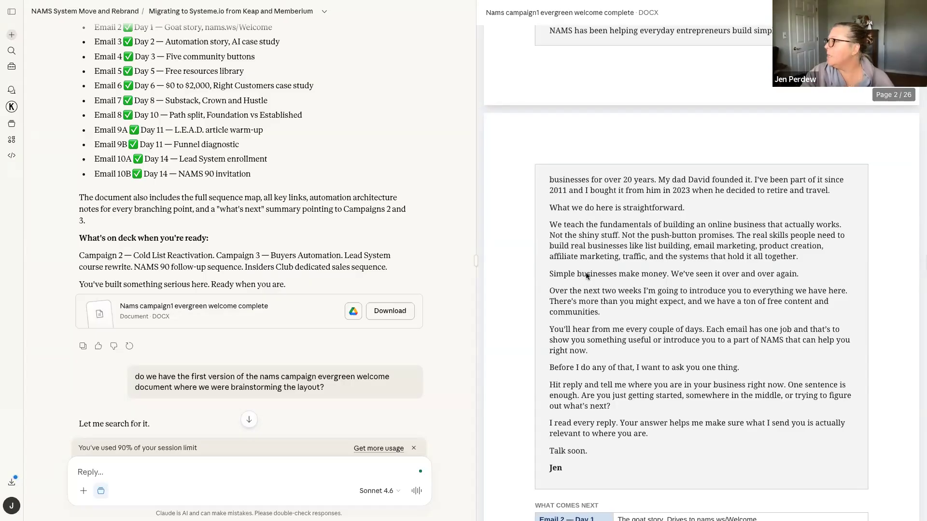
{"action": "scroll", "coordinate": [586, 272], "scroll_direction": "down", "scroll_amount": 3}
{"action": "scroll", "coordinate": [586, 272], "scroll_direction": "down", "scroll_amount": 2}
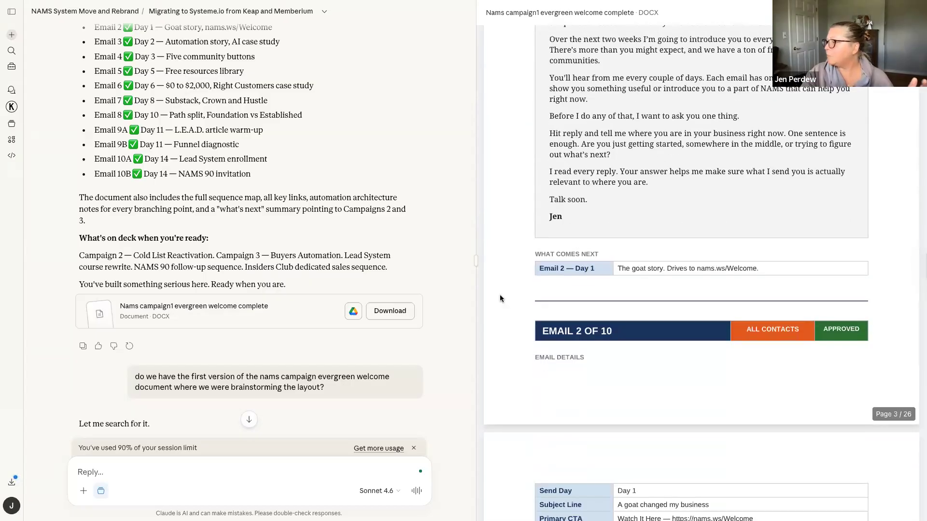
Examine Email 2 of 10, its details table and the goat story in the email body
{"action": "scroll", "coordinate": [604, 274], "scroll_direction": "down", "scroll_amount": 2}
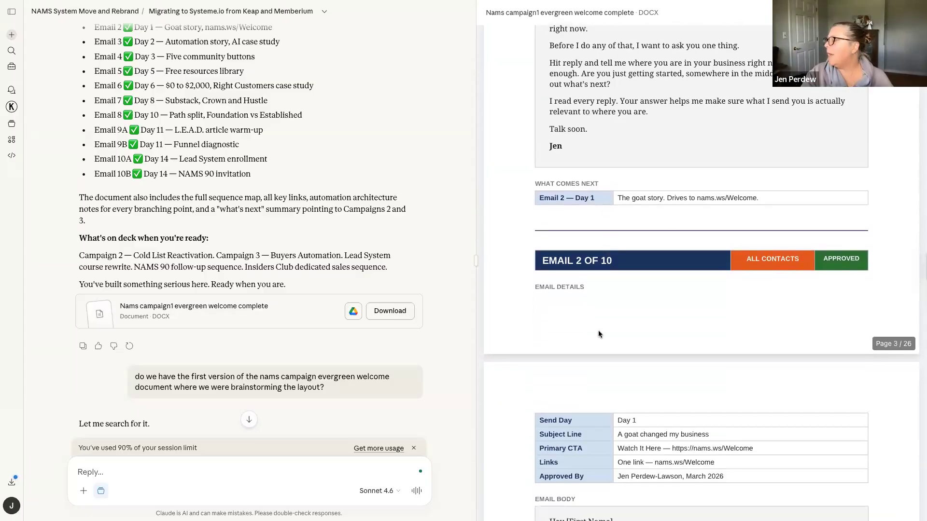
{"action": "scroll", "coordinate": [599, 333], "scroll_direction": "down", "scroll_amount": 3}
{"action": "scroll", "coordinate": [598, 330], "scroll_direction": "down", "scroll_amount": 2}
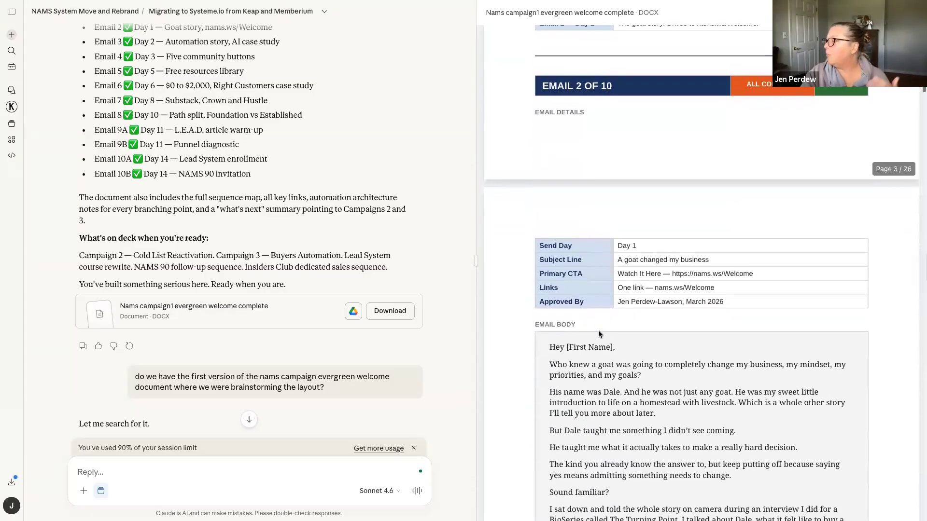
{"action": "scroll", "coordinate": [599, 333], "scroll_direction": "down", "scroll_amount": 2}
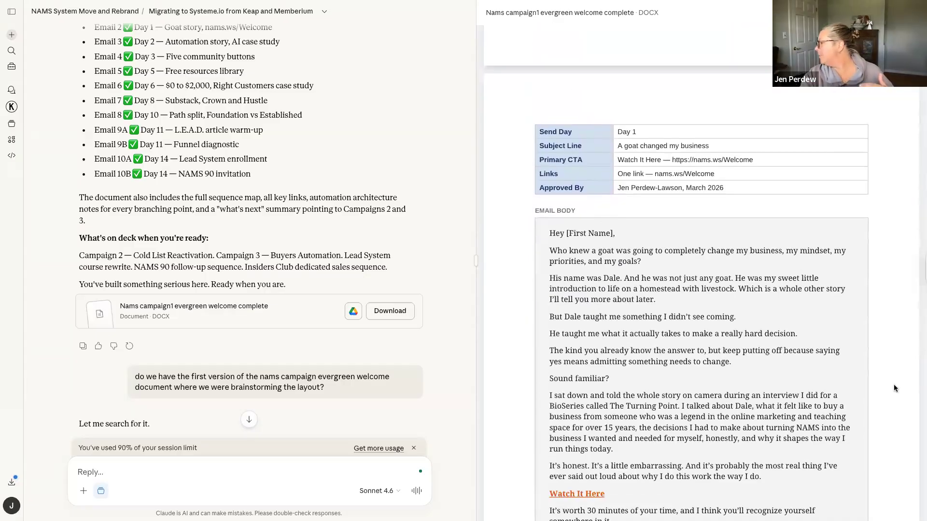
{"action": "scroll", "coordinate": [894, 384], "scroll_direction": "down", "scroll_amount": 1}
{"action": "scroll", "coordinate": [893, 384], "scroll_direction": "up", "scroll_amount": 5}
{"action": "scroll", "coordinate": [894, 384], "scroll_direction": "down", "scroll_amount": 2}
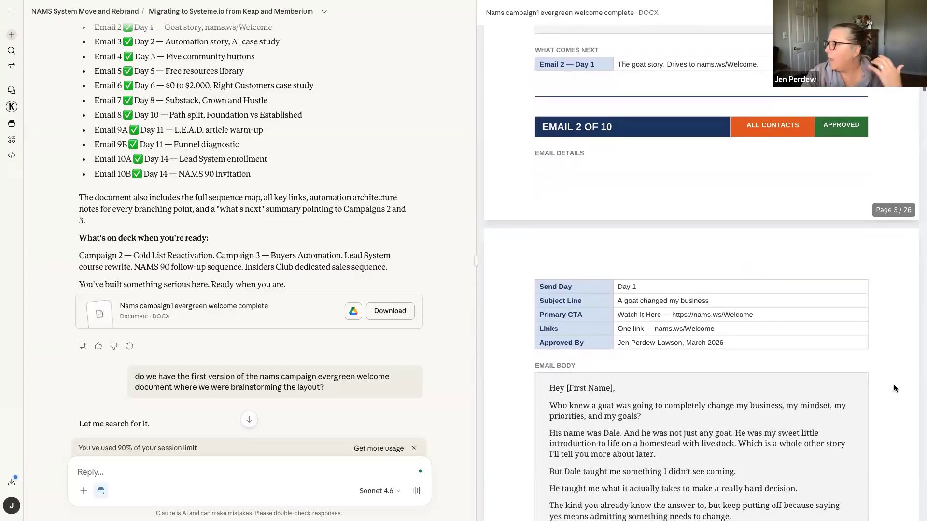
{"action": "scroll", "coordinate": [894, 388], "scroll_direction": "down", "scroll_amount": 1}
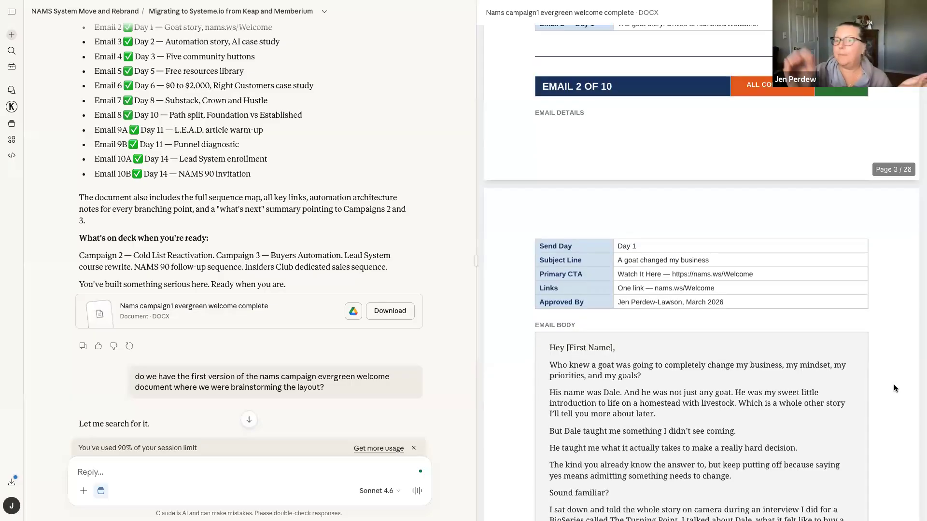
{"action": "scroll", "coordinate": [893, 388], "scroll_direction": "down", "scroll_amount": 6}
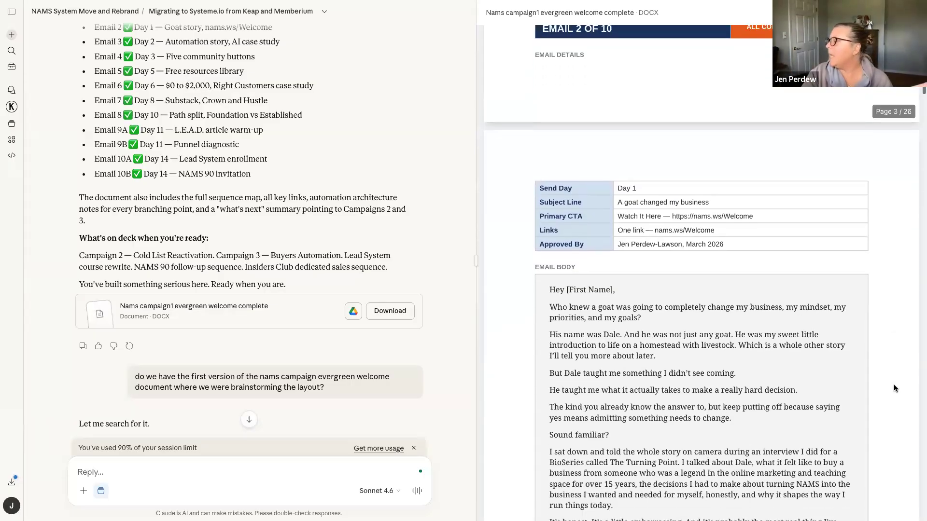
Skim Email 3 of 10 as far as the start of Email 4, and go back to the Email 3 body
{"action": "scroll", "coordinate": [894, 384], "scroll_direction": "down", "scroll_amount": 8}
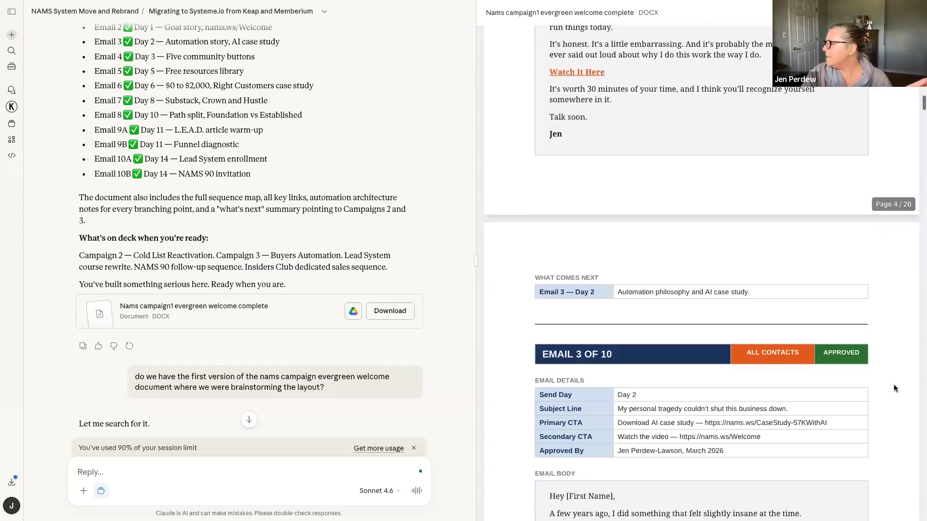
{"action": "scroll", "coordinate": [894, 388], "scroll_direction": "down", "scroll_amount": 8}
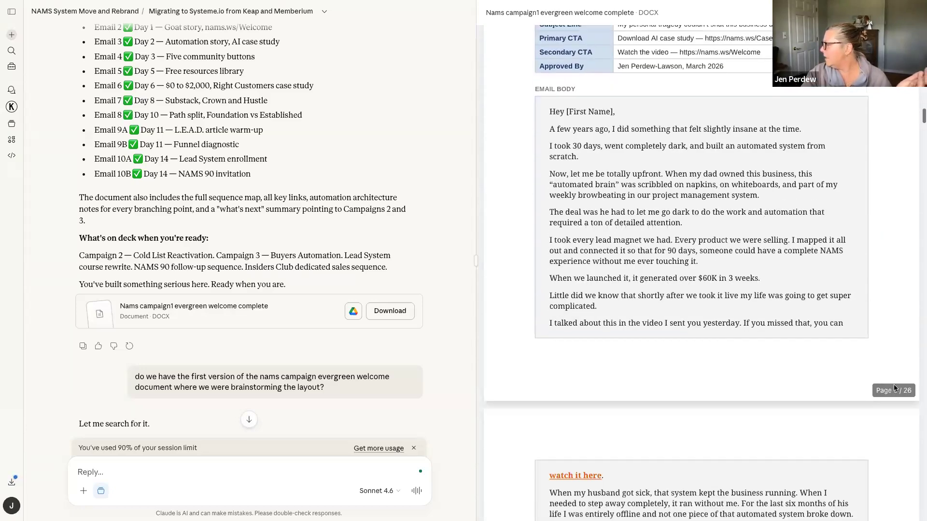
{"action": "scroll", "coordinate": [894, 386], "scroll_direction": "down", "scroll_amount": 15}
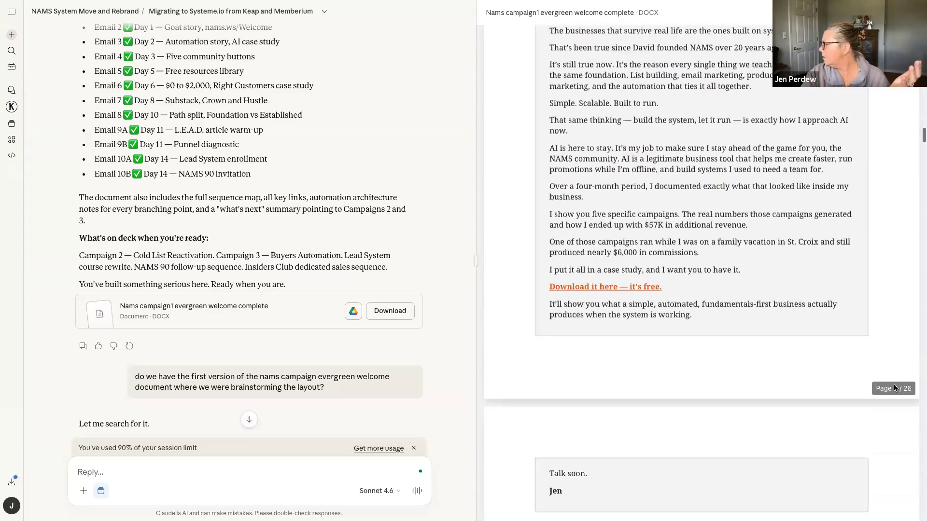
{"action": "scroll", "coordinate": [894, 387], "scroll_direction": "down", "scroll_amount": 2}
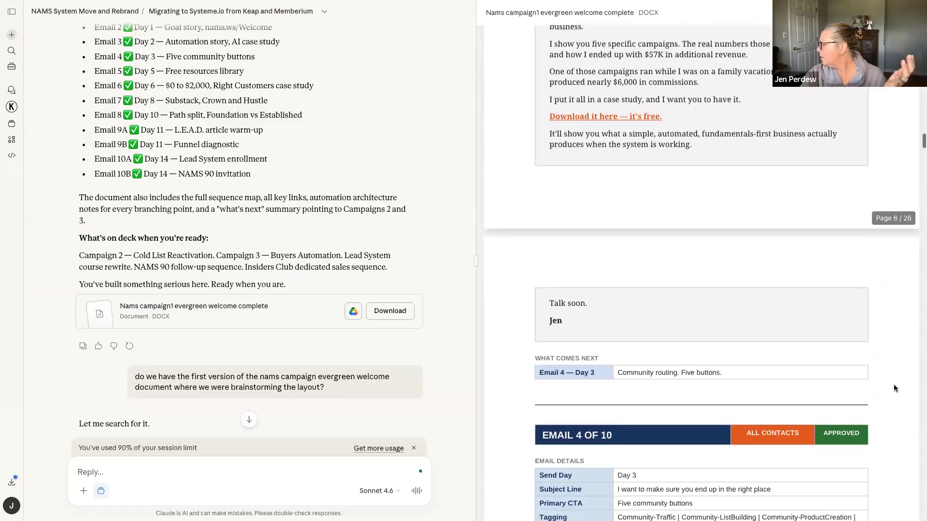
{"action": "scroll", "coordinate": [894, 388], "scroll_direction": "up", "scroll_amount": 15}
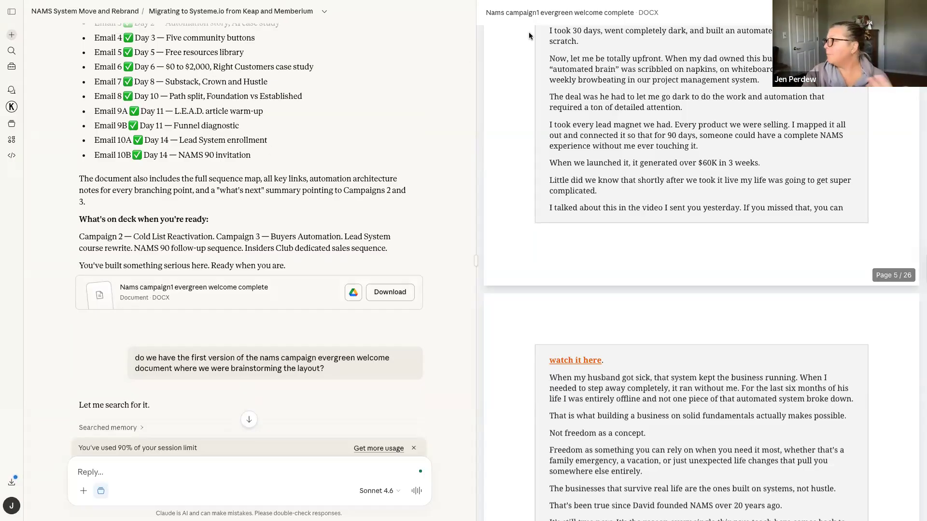
Look back through the chat to the council's feedback on the email and open the NAMS System Move and Rebrand project page
{"action": "mouse_move", "coordinate": [531, 1]}
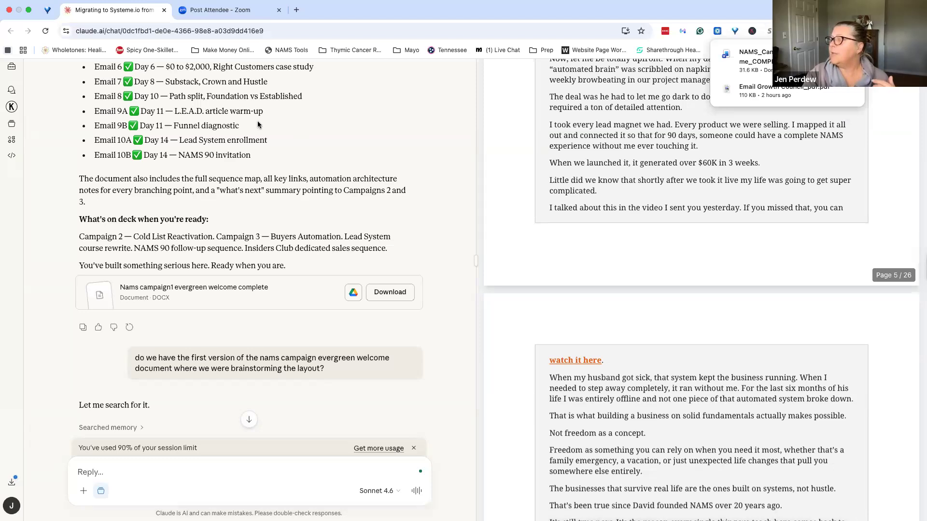
{"action": "scroll", "coordinate": [257, 124], "scroll_direction": "up", "scroll_amount": 3}
{"action": "scroll", "coordinate": [258, 125], "scroll_direction": "up", "scroll_amount": 2}
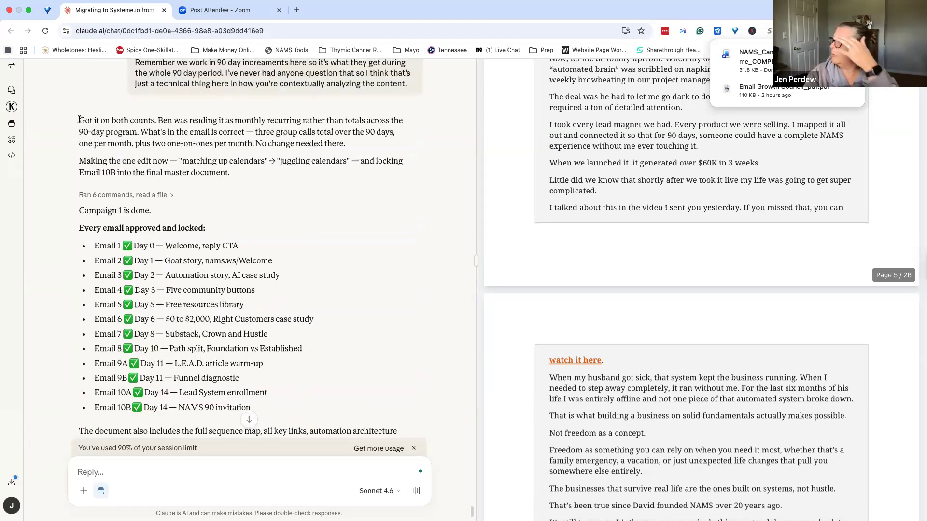
{"action": "key", "text": "ctrl+super+f"}
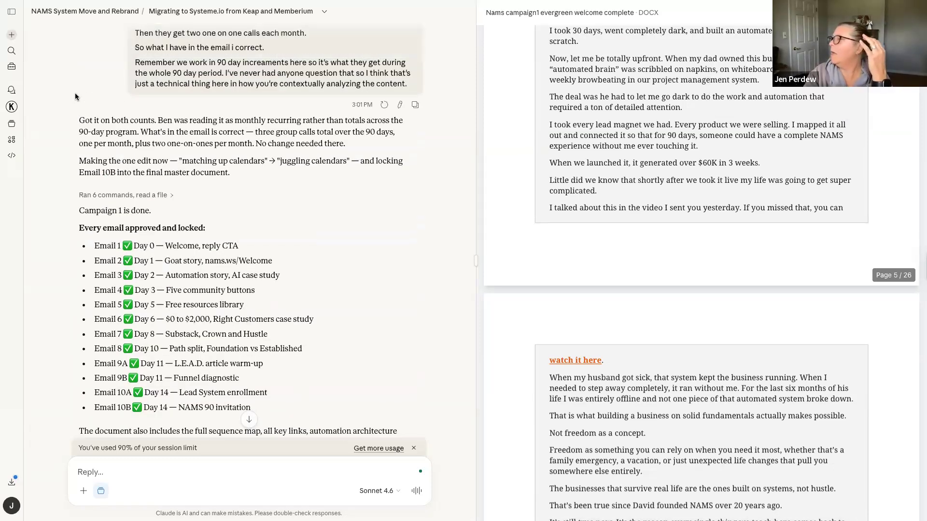
{"action": "scroll", "coordinate": [74, 93], "scroll_direction": "up", "scroll_amount": 15}
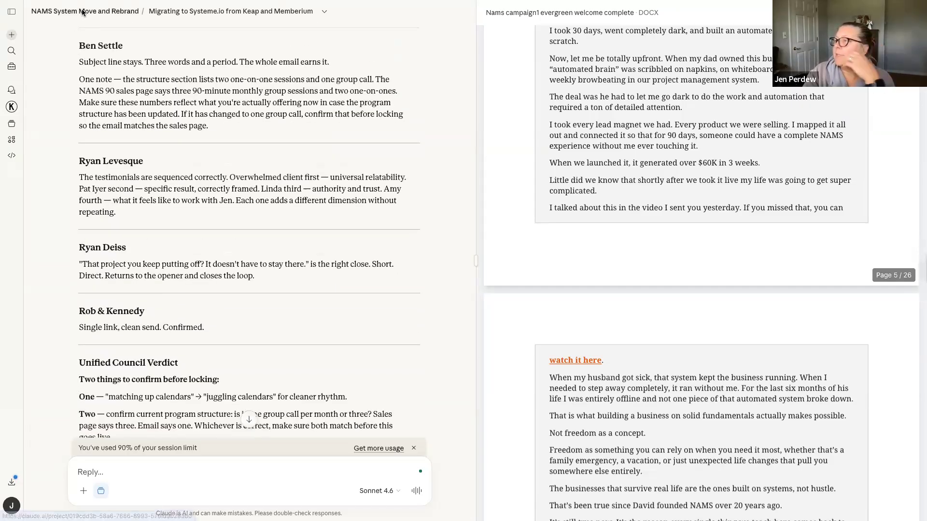
{"action": "left_click", "coordinate": [82, 11]}
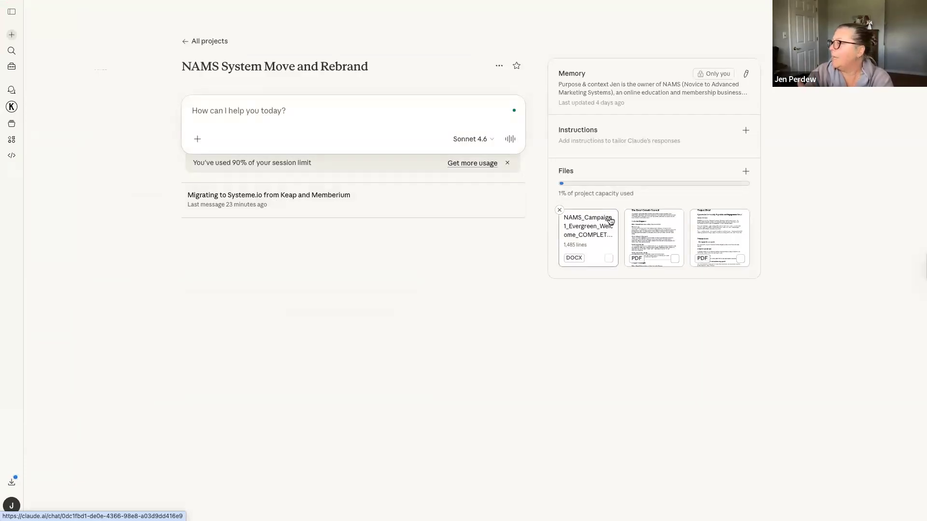
Open The Email Growth Council PDF from the project's files in the full viewer and read its first page
{"action": "mouse_move", "coordinate": [593, 244]}
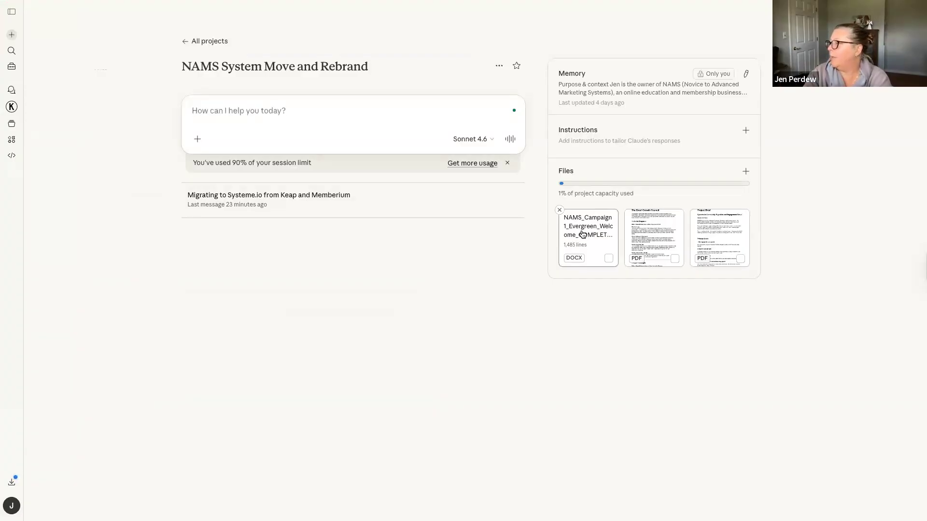
{"action": "left_click", "coordinate": [652, 230]}
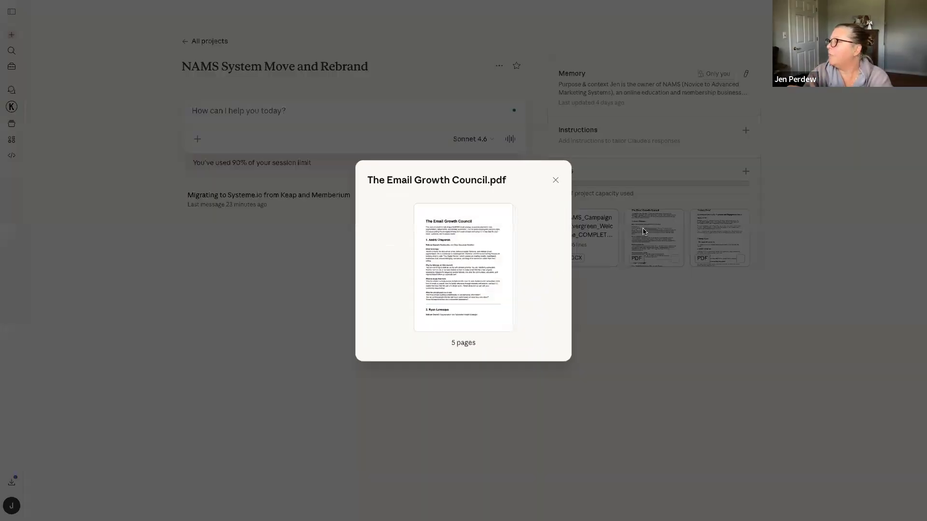
{"action": "left_click", "coordinate": [467, 257]}
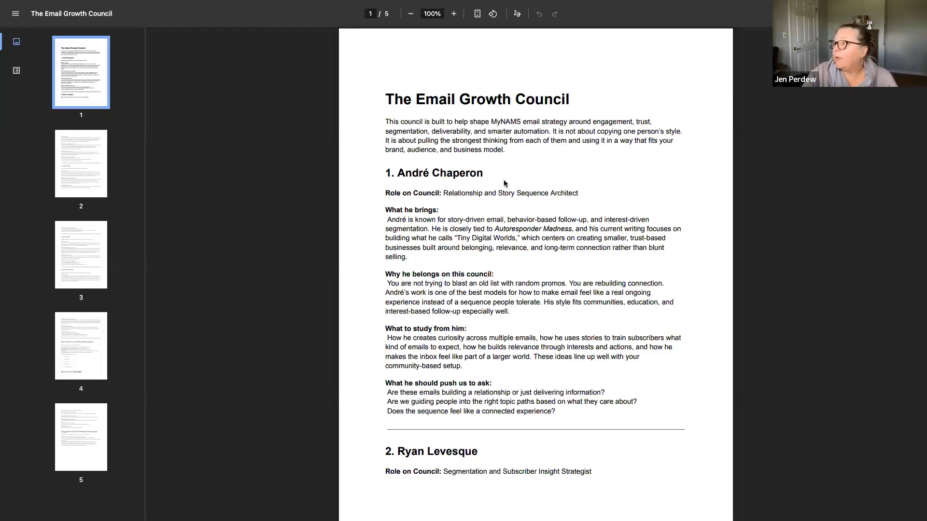
{"action": "scroll", "coordinate": [504, 184], "scroll_direction": "down", "scroll_amount": 1}
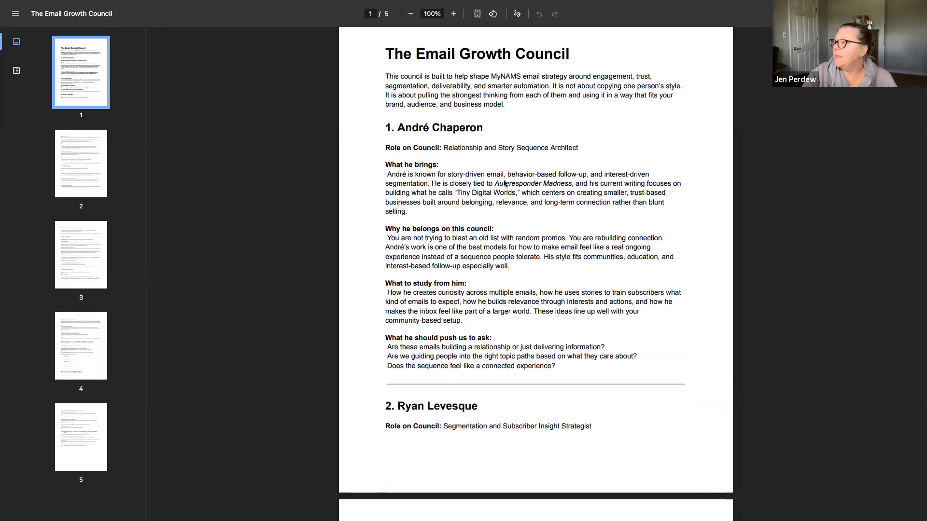
Read through the five council member profiles on pages 1 to 3 of The Email Growth Council PDF, covering each role and contribution
{"action": "scroll", "coordinate": [504, 184], "scroll_direction": "down", "scroll_amount": 3}
{"action": "scroll", "coordinate": [504, 182], "scroll_direction": "up", "scroll_amount": 1}
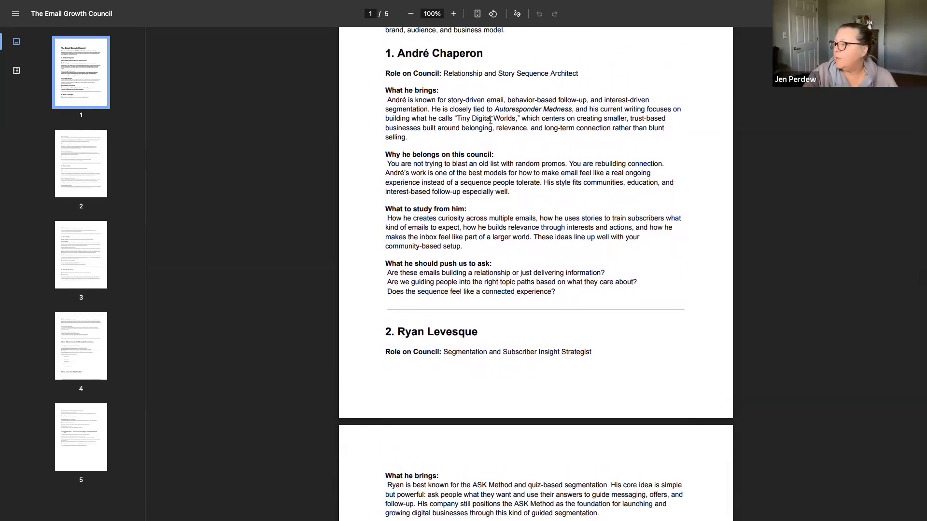
{"action": "scroll", "coordinate": [537, 153], "scroll_direction": "down", "scroll_amount": 4}
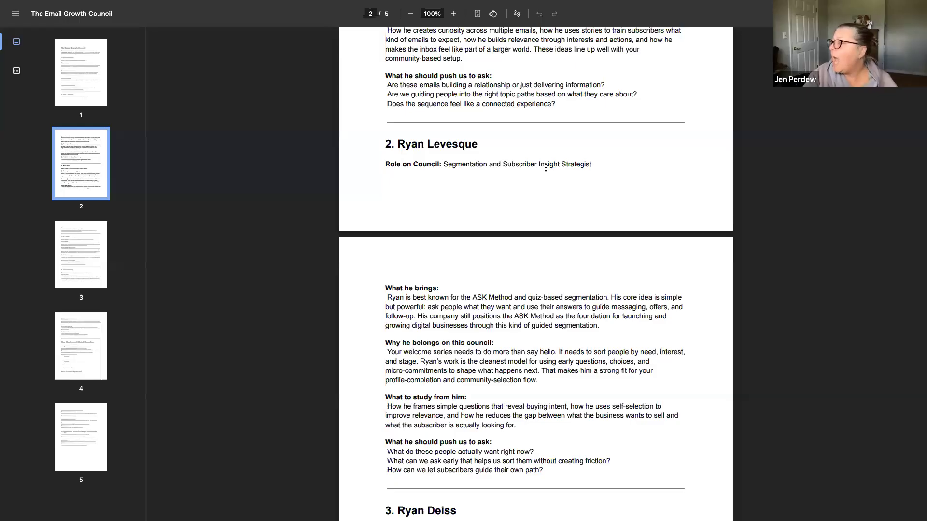
{"action": "scroll", "coordinate": [546, 167], "scroll_direction": "down", "scroll_amount": 7}
{"action": "scroll", "coordinate": [545, 167], "scroll_direction": "down", "scroll_amount": 1}
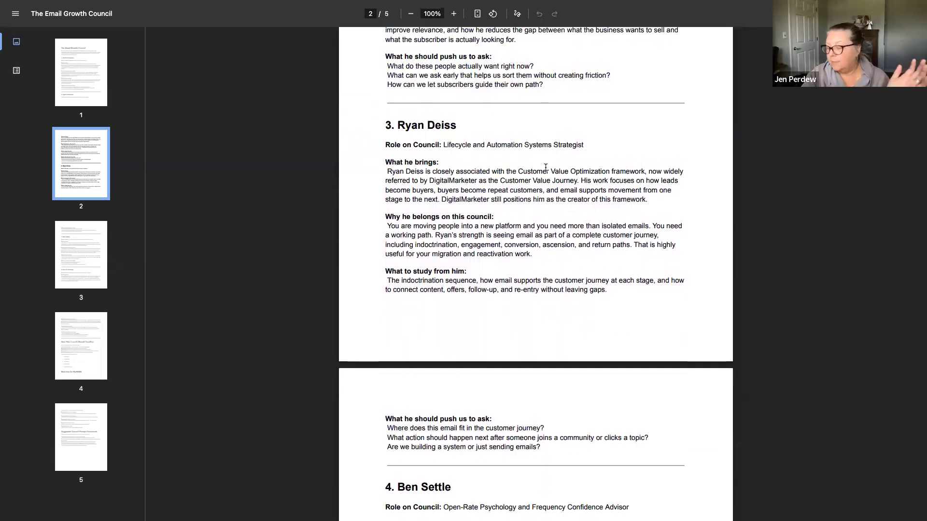
{"action": "scroll", "coordinate": [546, 168], "scroll_direction": "down", "scroll_amount": 3}
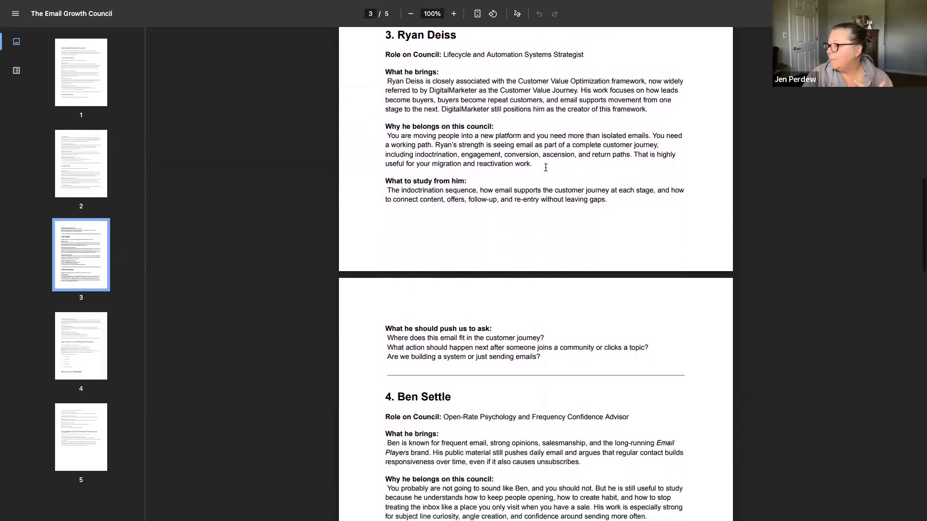
{"action": "scroll", "coordinate": [546, 167], "scroll_direction": "down", "scroll_amount": 3}
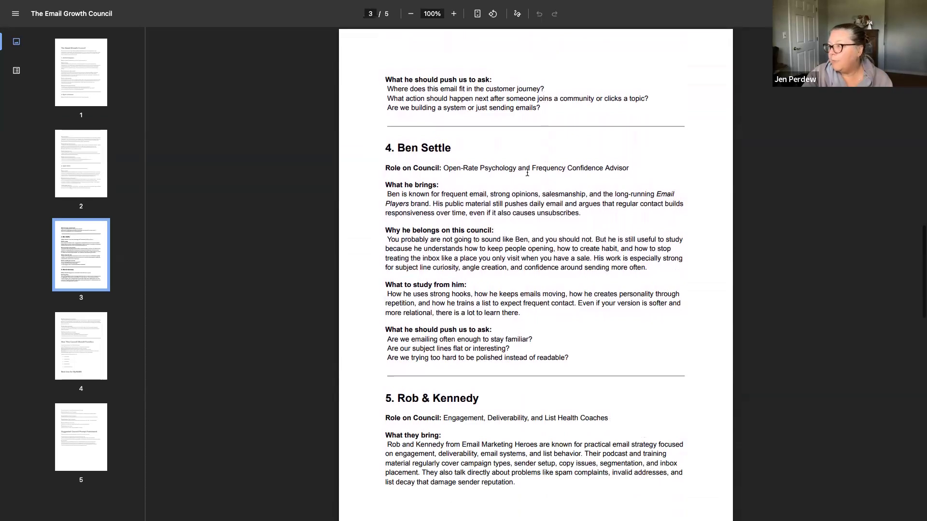
{"action": "scroll", "coordinate": [530, 175], "scroll_direction": "down", "scroll_amount": 3}
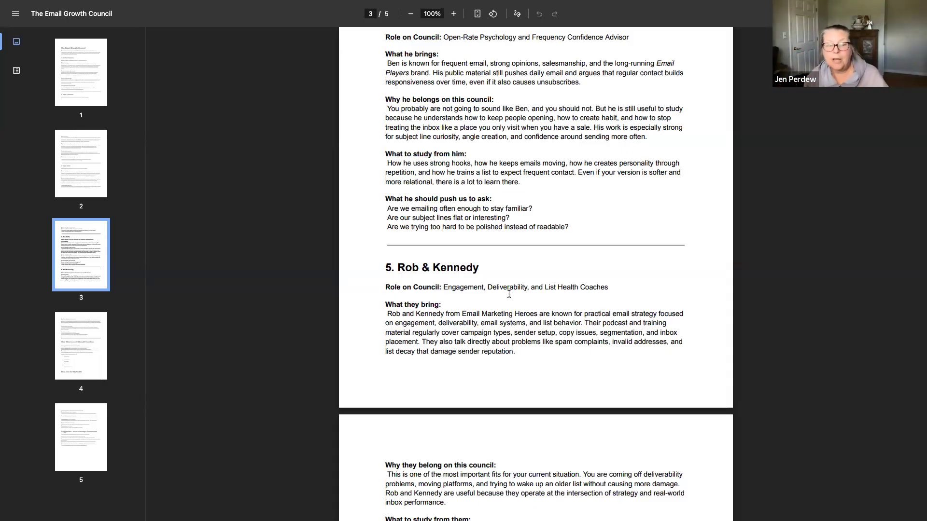
{"action": "scroll", "coordinate": [512, 223], "scroll_direction": "up", "scroll_amount": 1}
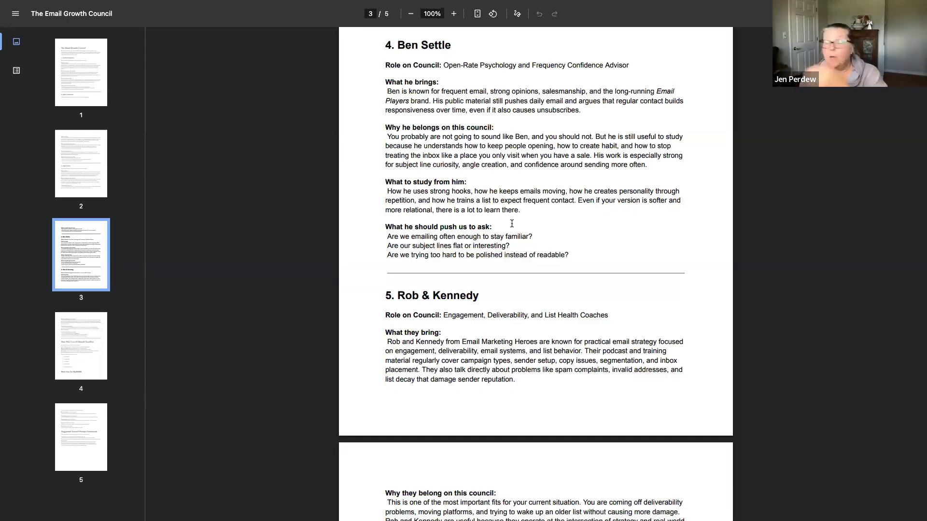
{"action": "scroll", "coordinate": [512, 224], "scroll_direction": "up", "scroll_amount": 3}
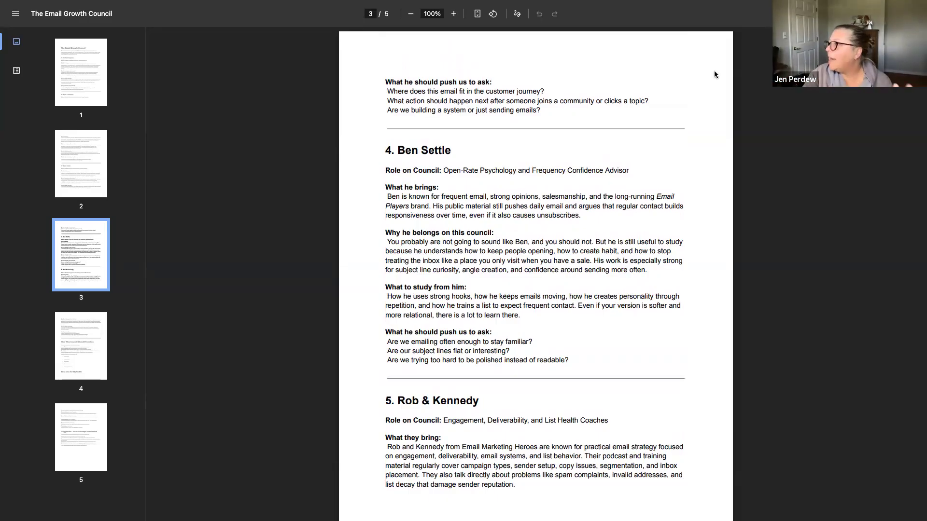
Return to the Claude project, close The Email Growth Council.pdf preview and open the list of your own artifacts
{"action": "mouse_move", "coordinate": [559, 2]}
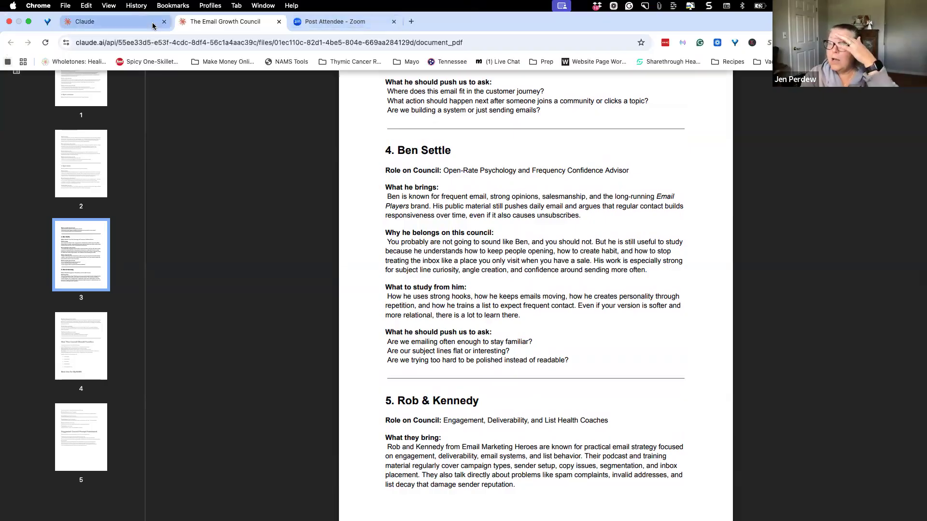
{"action": "left_click", "coordinate": [115, 25]}
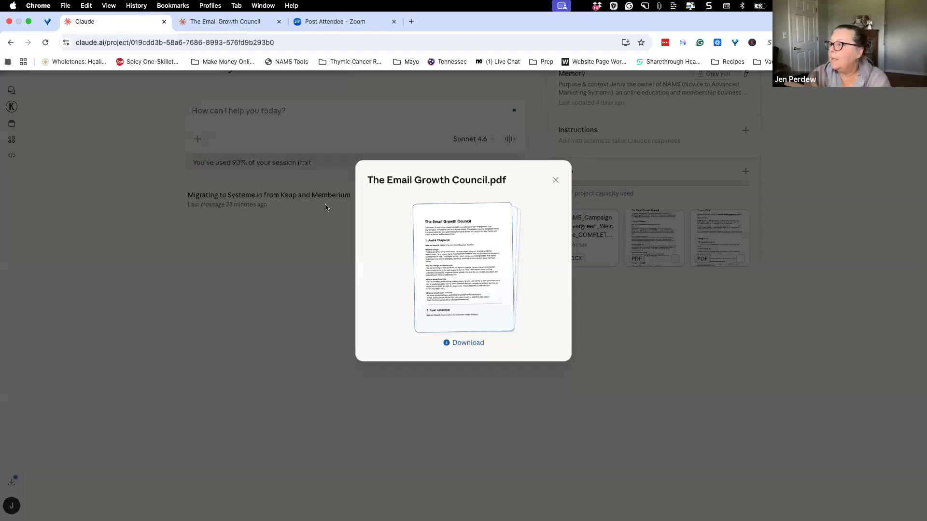
{"action": "left_click", "coordinate": [555, 182]}
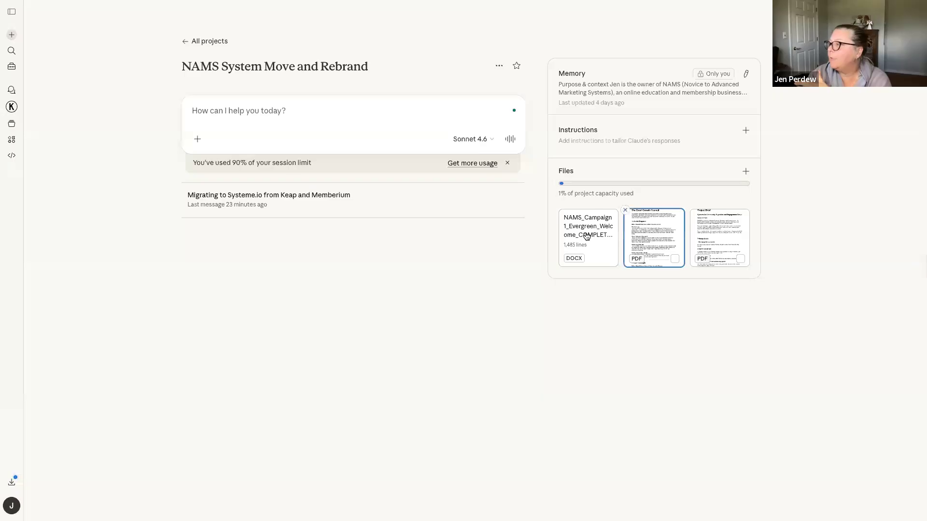
{"action": "left_click", "coordinate": [12, 140]}
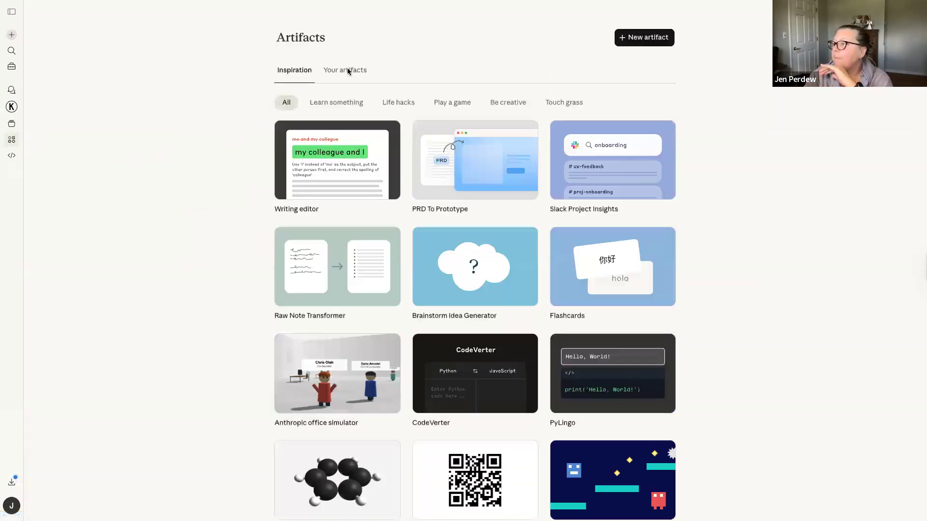
{"action": "left_click", "coordinate": [342, 72]}
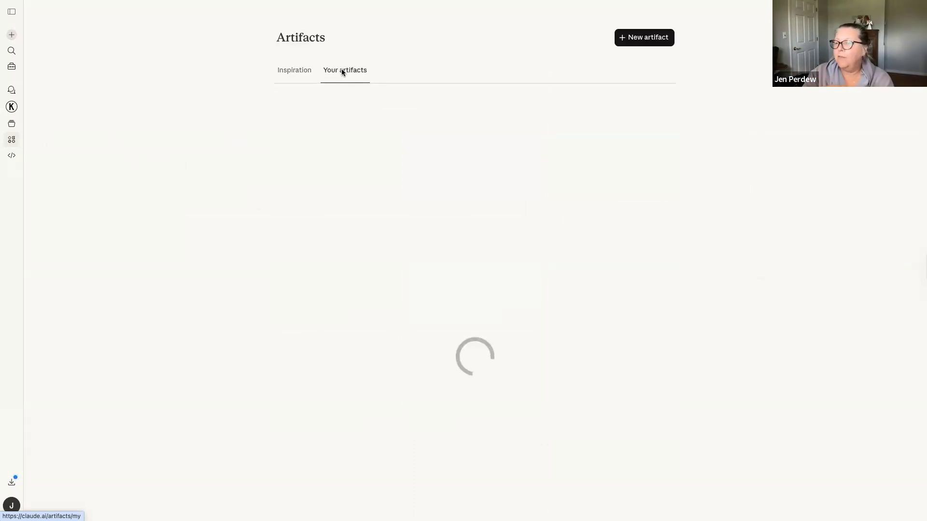